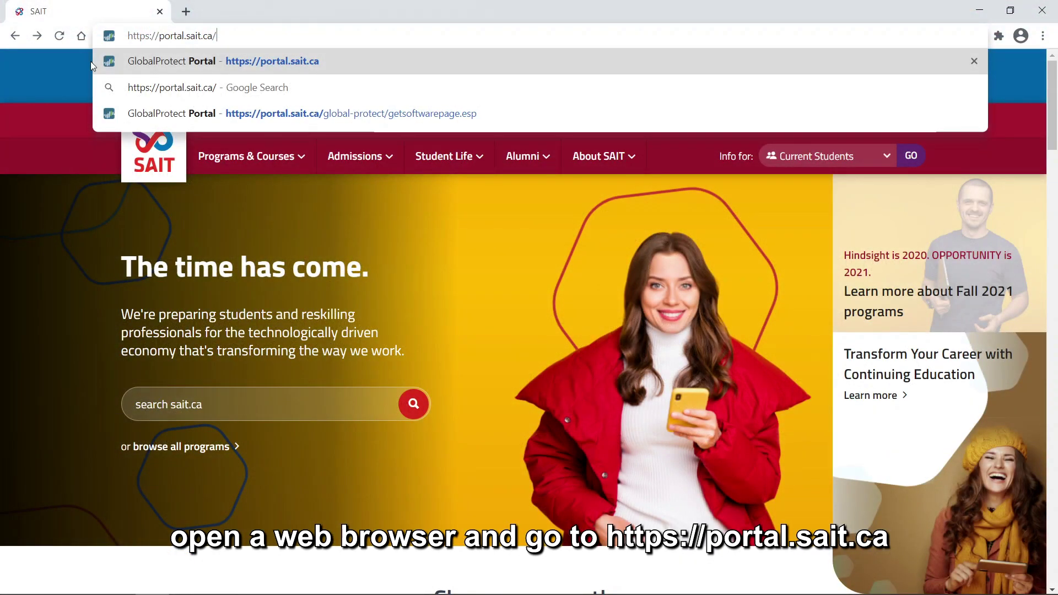
Sign in to the SAIT GlobalProtect Portal in Chrome with the acdm username and Office 365 password.
{"action": "key", "text": "Return"}
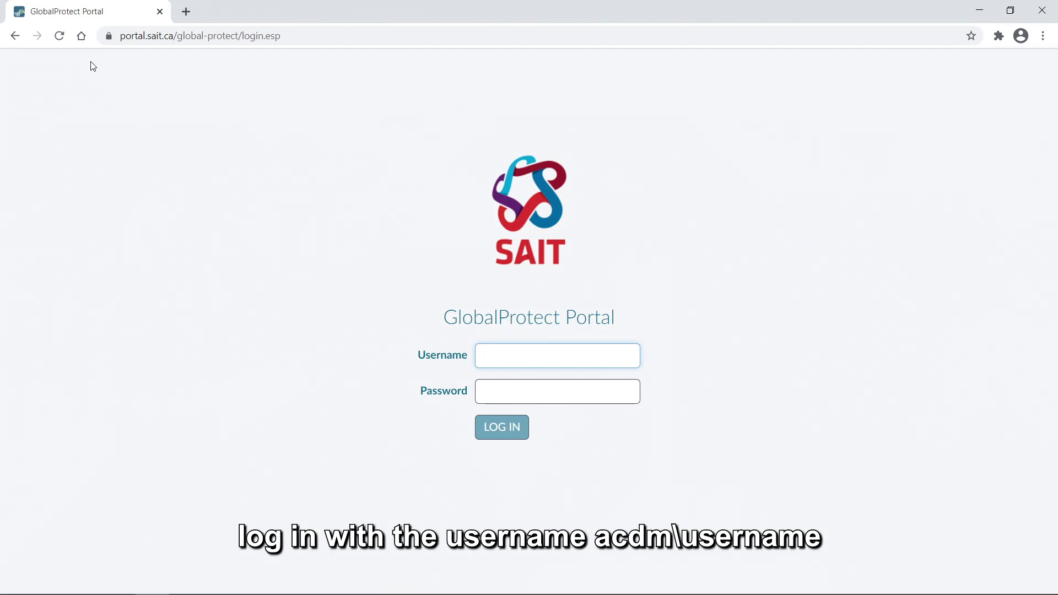
{"action": "type", "text": "acdm\\123456"}
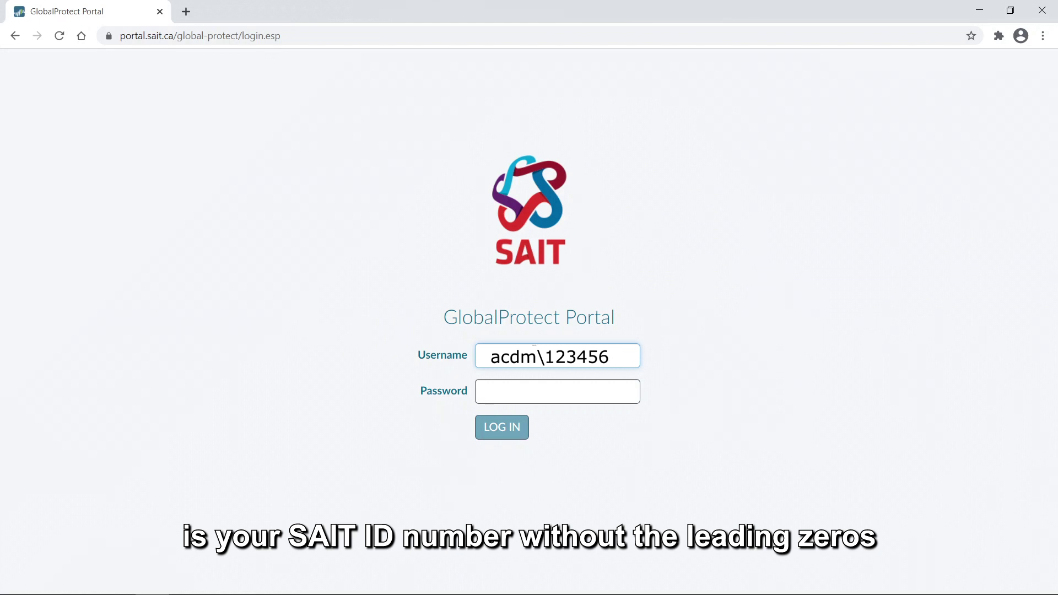
{"action": "key", "text": "Tab"}
{"action": "type", "text": "•"}
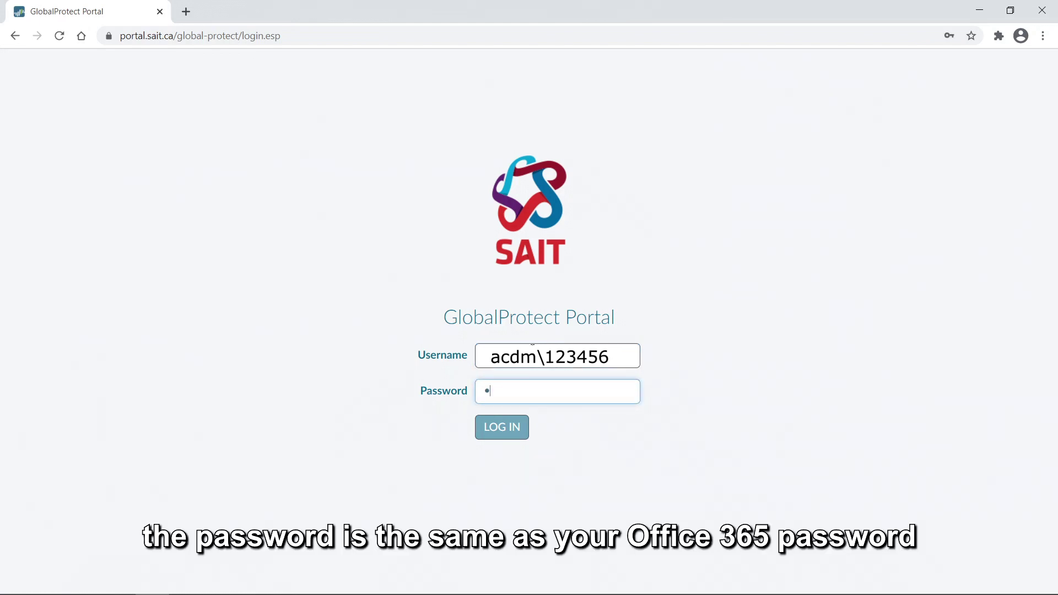
{"action": "type", "text": "•••"}
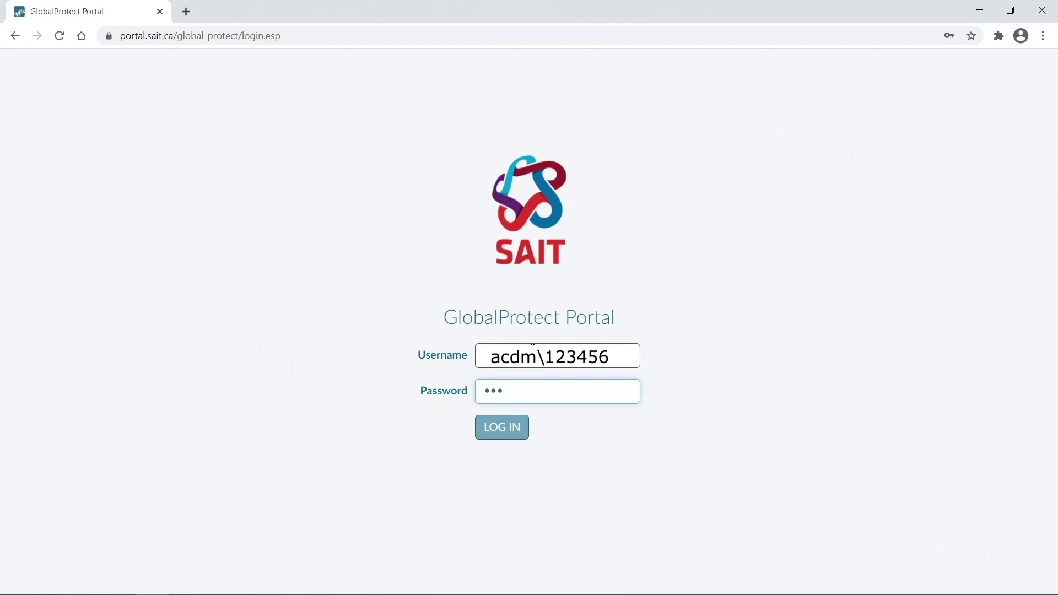
{"action": "type", "text": "••••"}
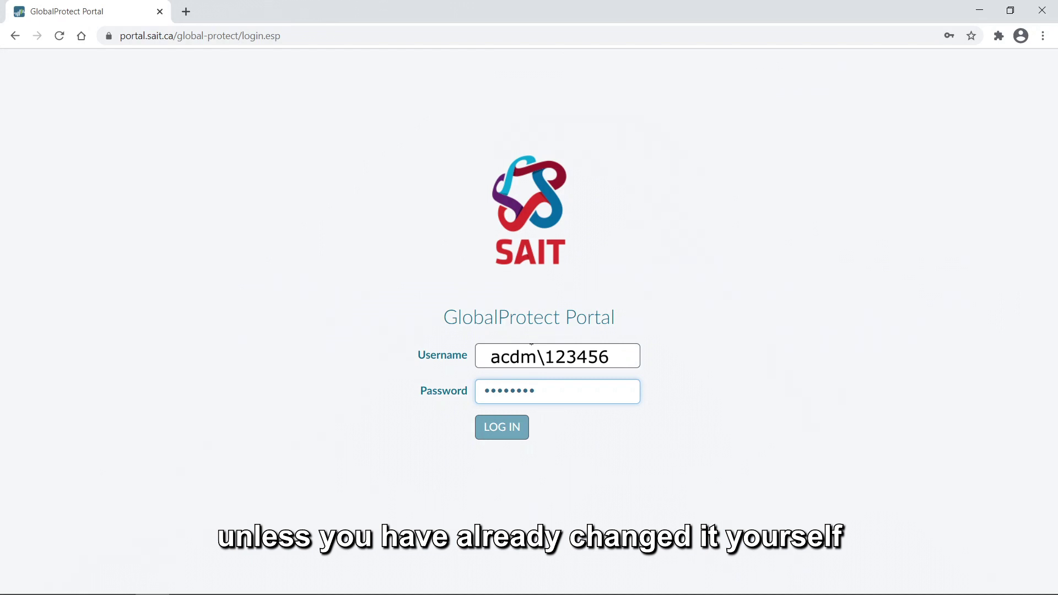
{"action": "key", "text": "Return"}
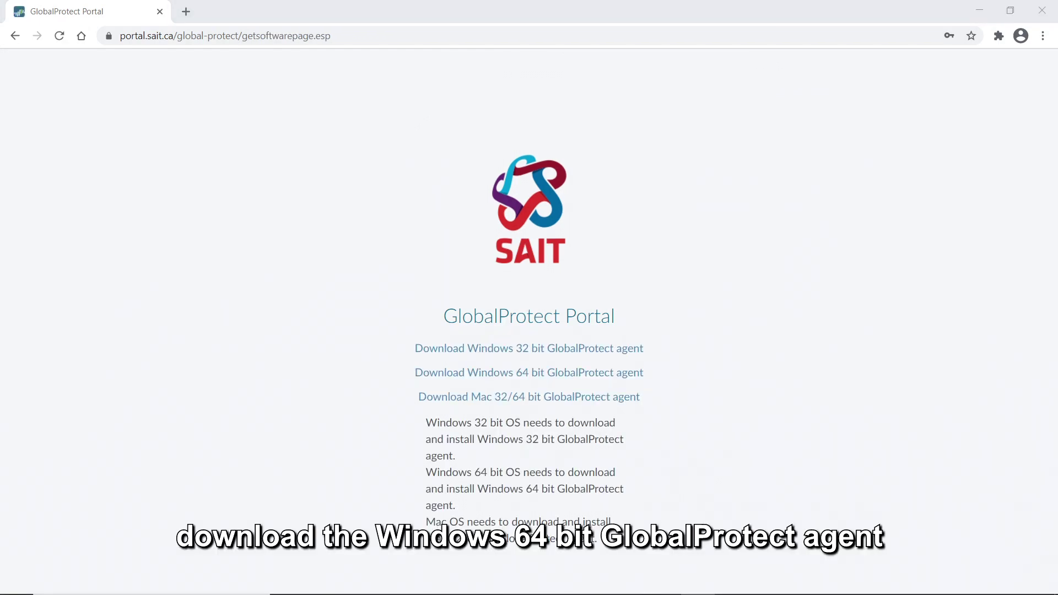
Download the Windows 64 bit GlobalProtect agent and install it with the default settings.
{"action": "left_click", "coordinate": [565, 377]}
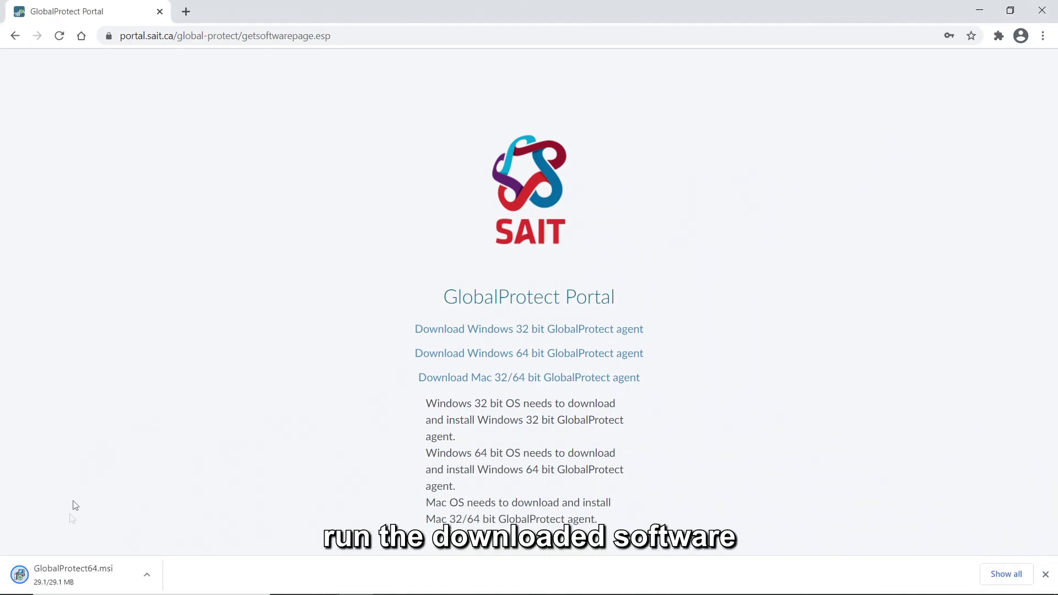
{"action": "left_click", "coordinate": [87, 579]}
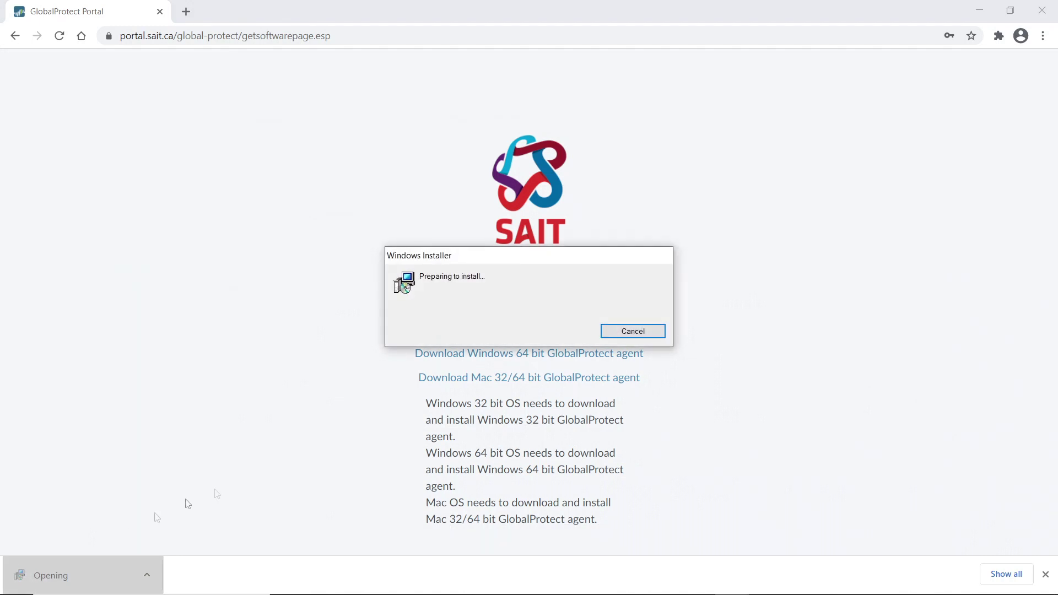
{"action": "left_click", "coordinate": [683, 423]}
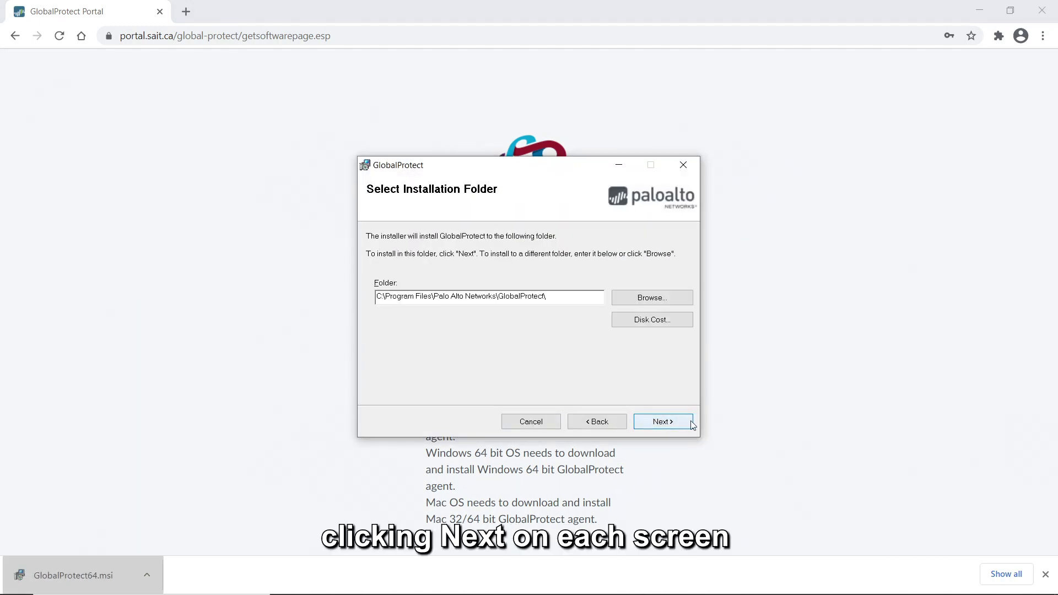
{"action": "left_click", "coordinate": [681, 423]}
{"action": "left_click", "coordinate": [681, 423]}
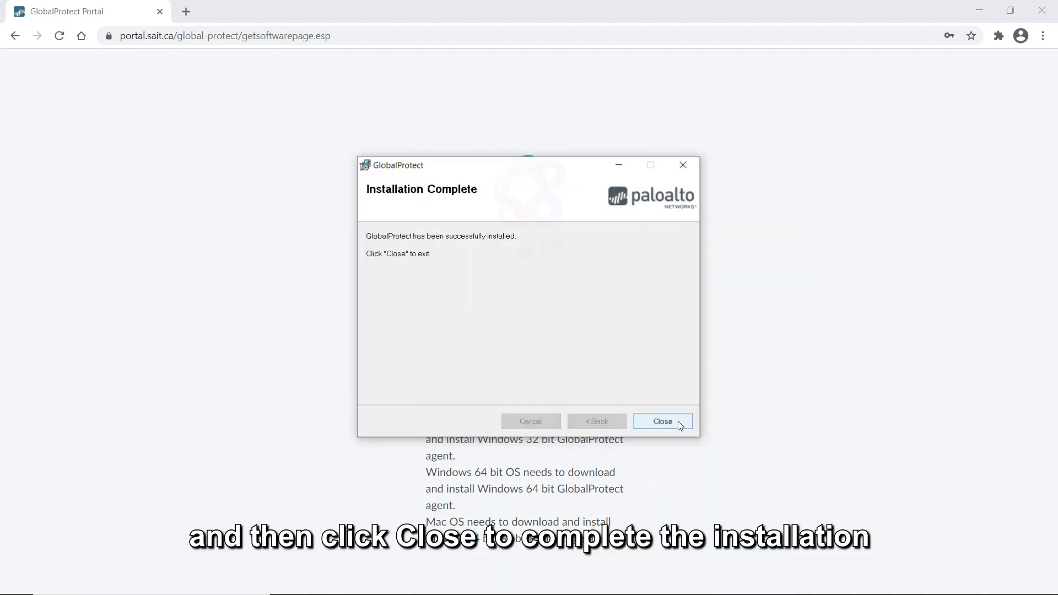
{"action": "left_click", "coordinate": [663, 422]}
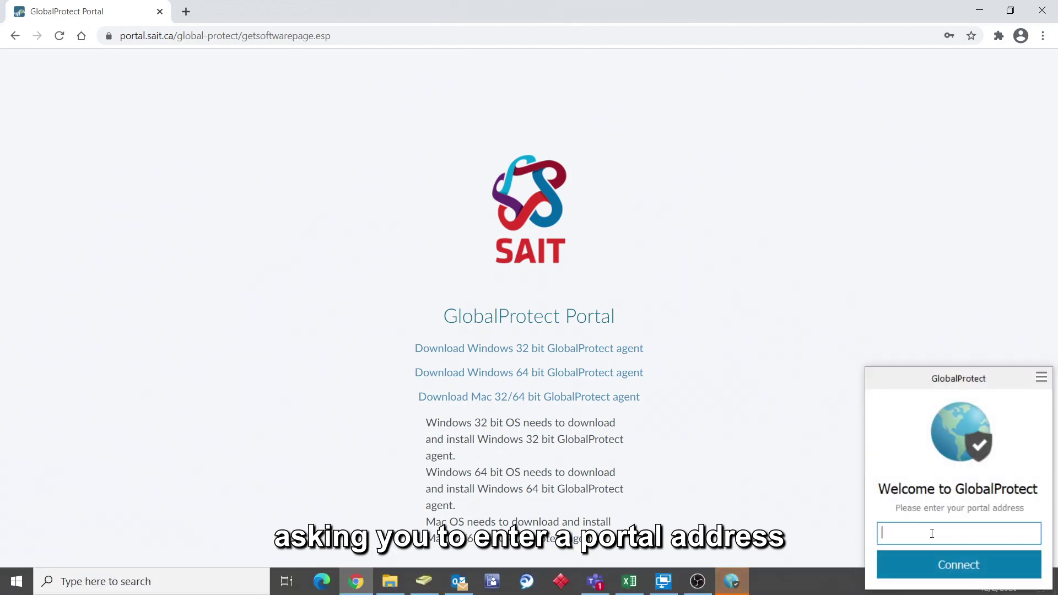
Connect GlobalProtect to portal.sait.ca with SAIT credentials, then load portal.sait.ca in Safari on the Mac.
{"action": "type", "text": "portal.sait.ca"}
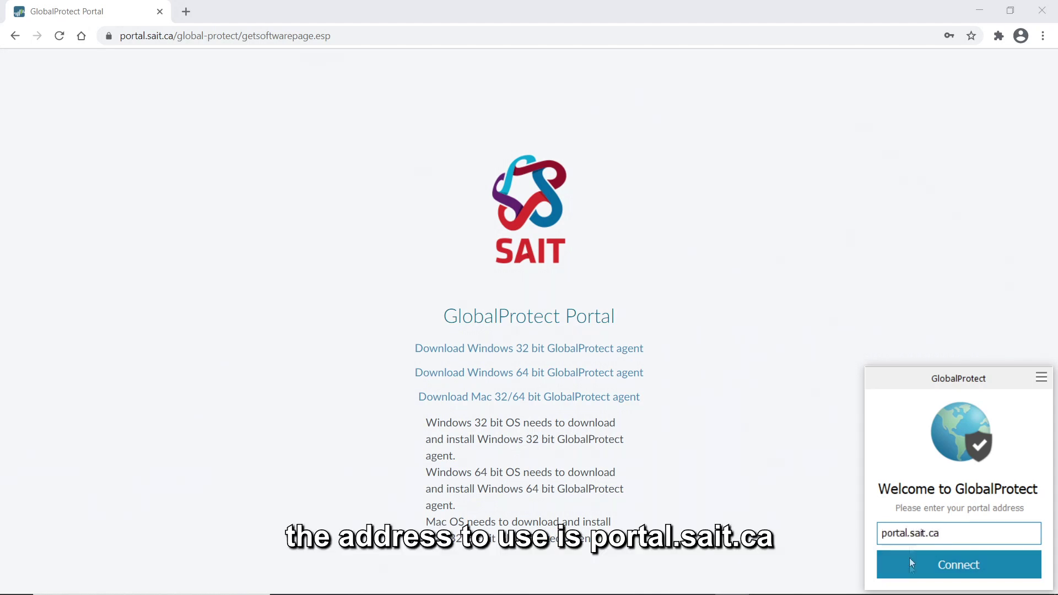
{"action": "left_click", "coordinate": [918, 565]}
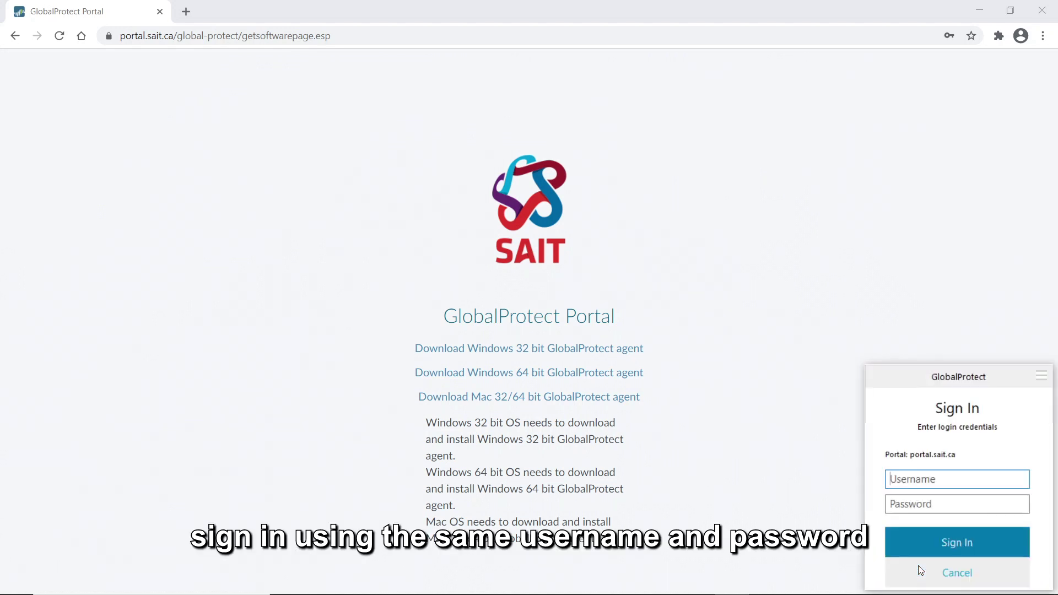
{"action": "type", "text": "acdm\\123456"}
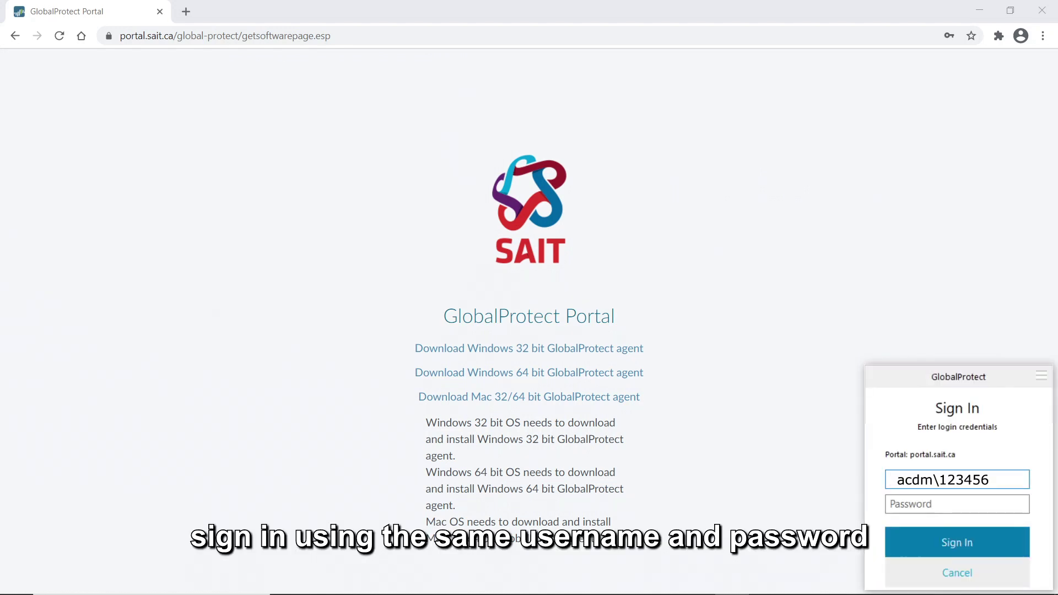
{"action": "type", "text": "********"}
{"action": "key", "text": "Return"}
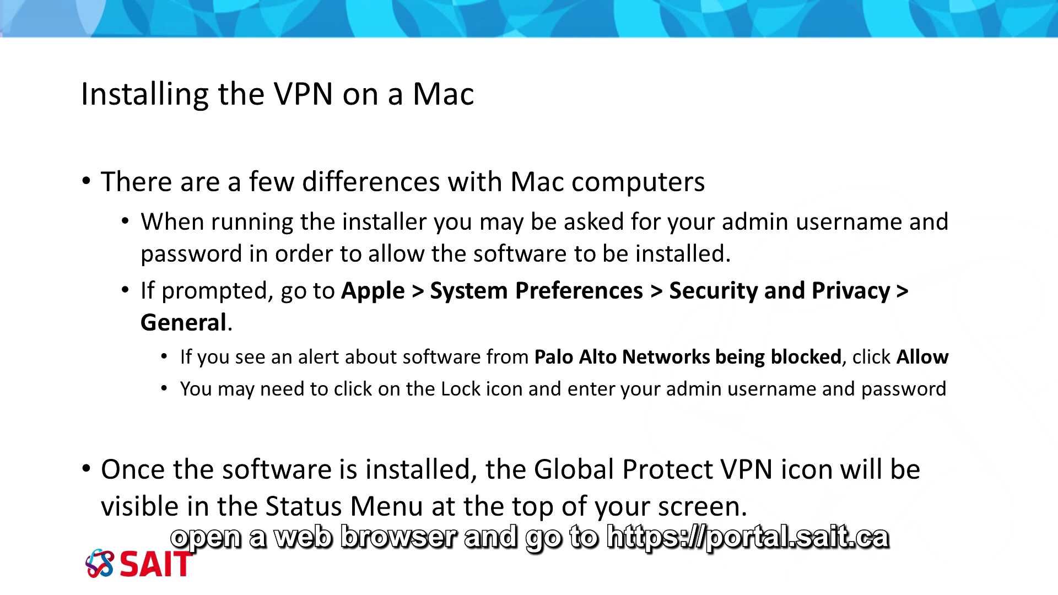
{"action": "type", "text": "portal.sait.ca"}
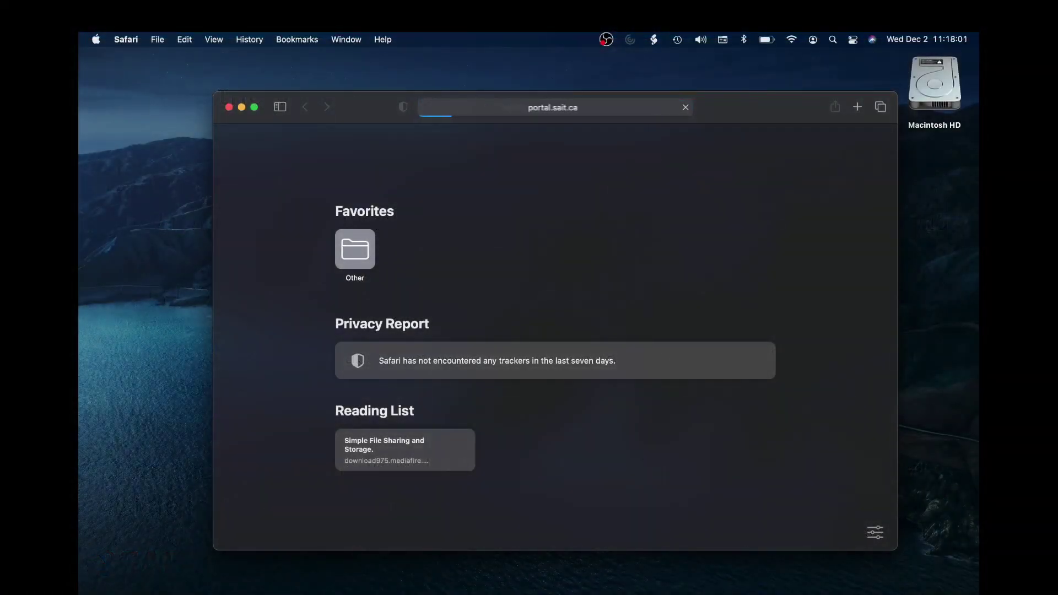
{"action": "key", "text": "Return"}
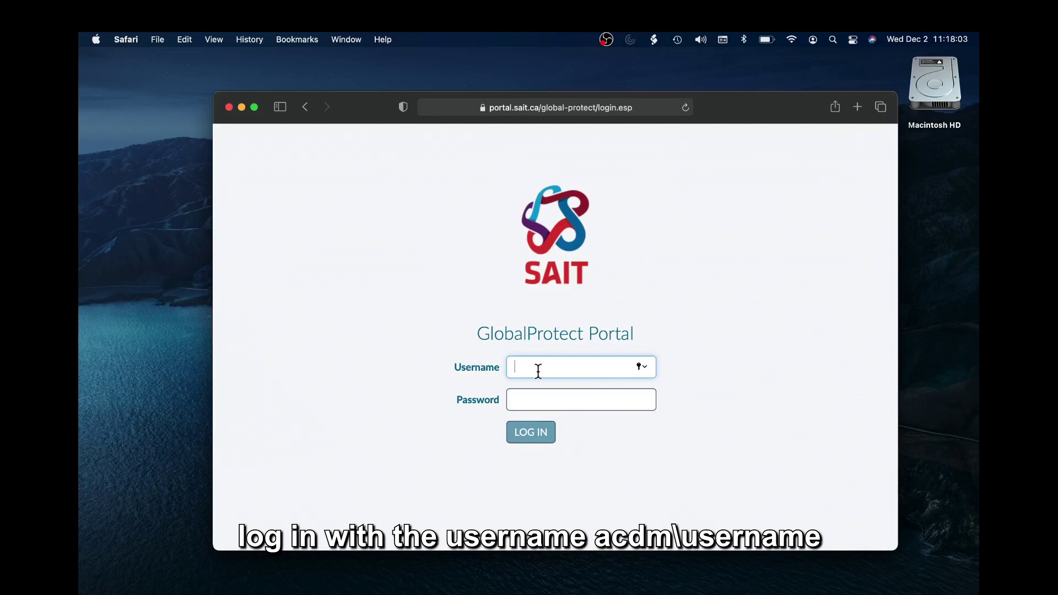
Log in to the portal in Safari with the acdm username and password.
{"action": "type", "text": "acdm\\123456"}
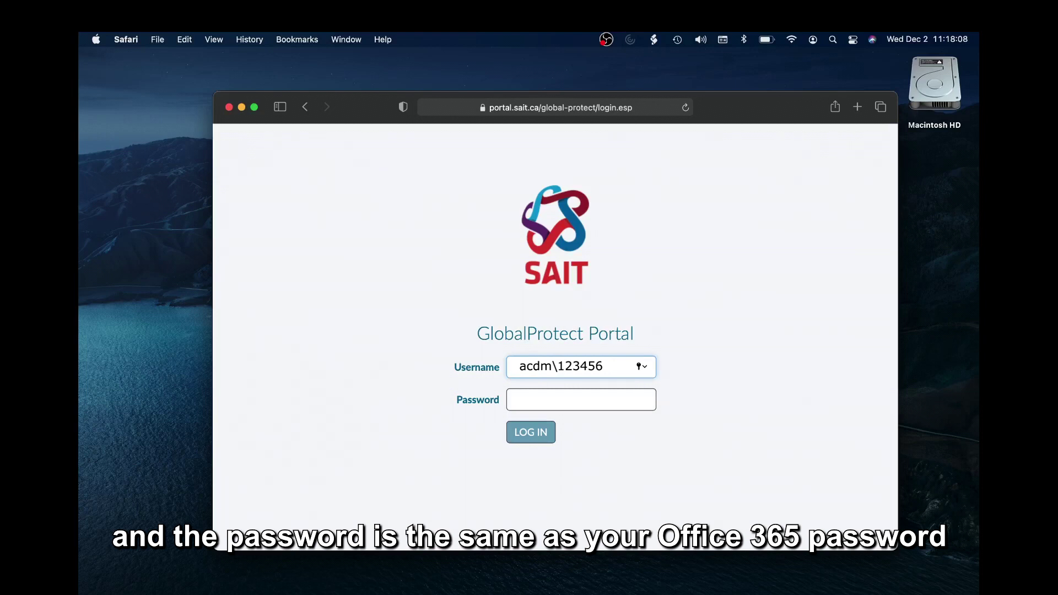
{"action": "left_click", "coordinate": [515, 399]}
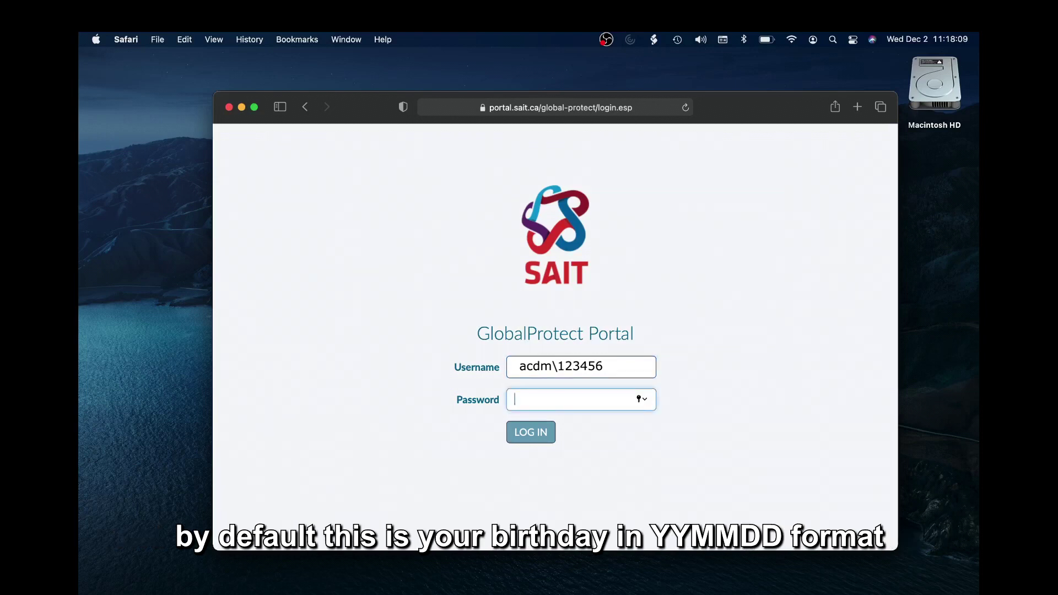
{"action": "key", "text": "Return"}
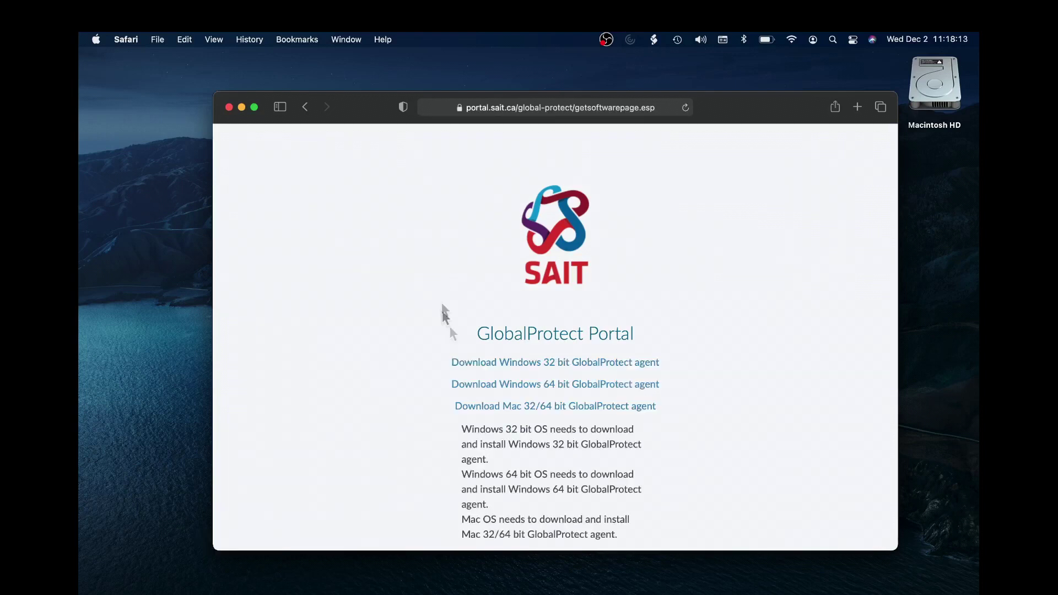
Download the Mac GlobalProtect agent and open GlobalProtect.pkg from Safari's downloads.
{"action": "left_click", "coordinate": [545, 410]}
{"action": "left_click", "coordinate": [813, 107]}
{"action": "double_click", "coordinate": [788, 163]}
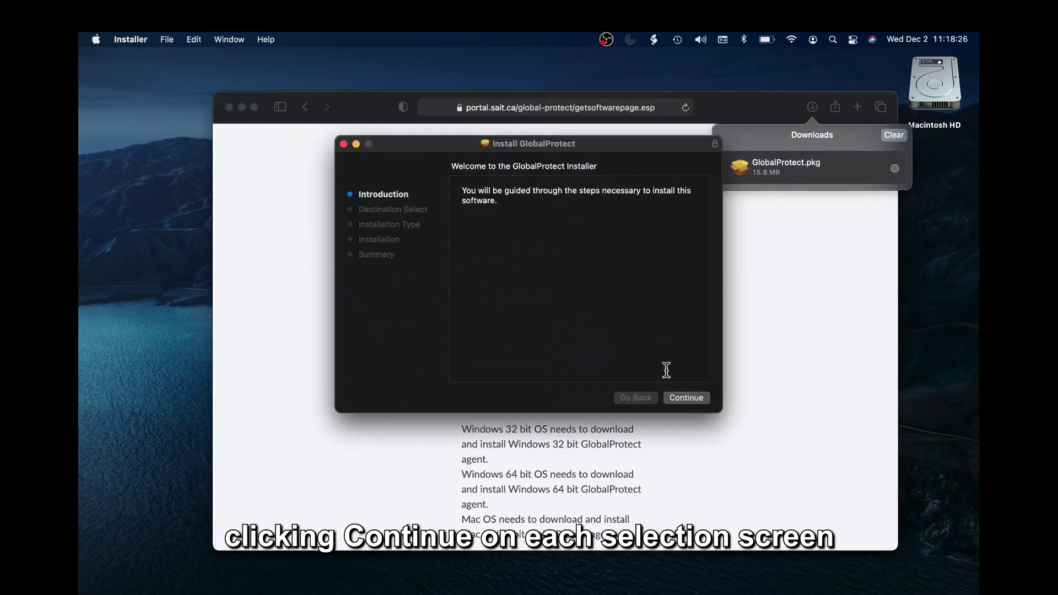
Run the standard install on Macintosh HD, authorizing with the admin password and allowing keychain access.
{"action": "left_click", "coordinate": [686, 398]}
{"action": "left_click", "coordinate": [687, 397]}
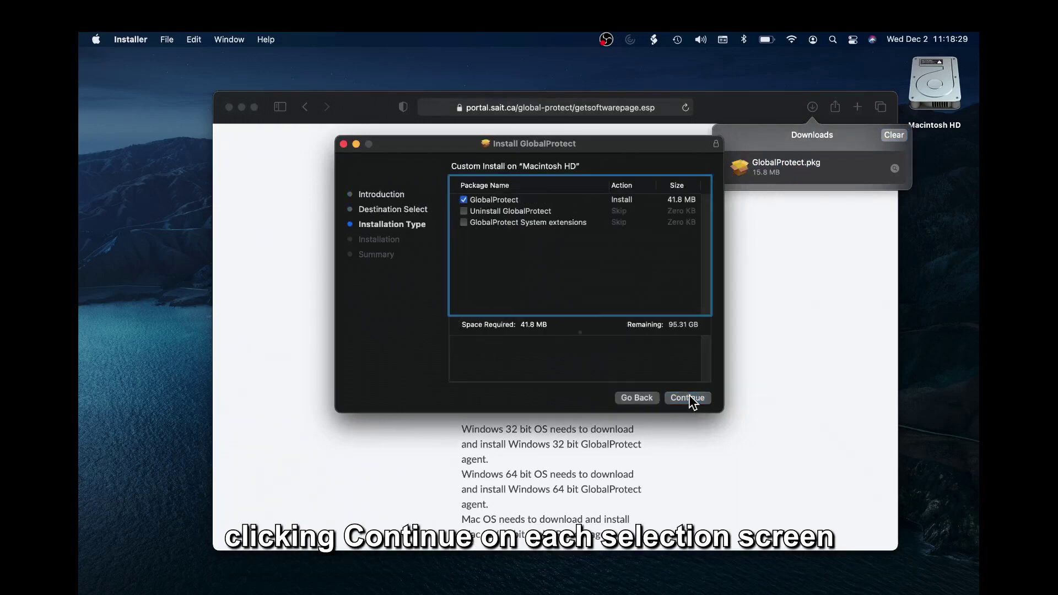
{"action": "left_click", "coordinate": [689, 397]}
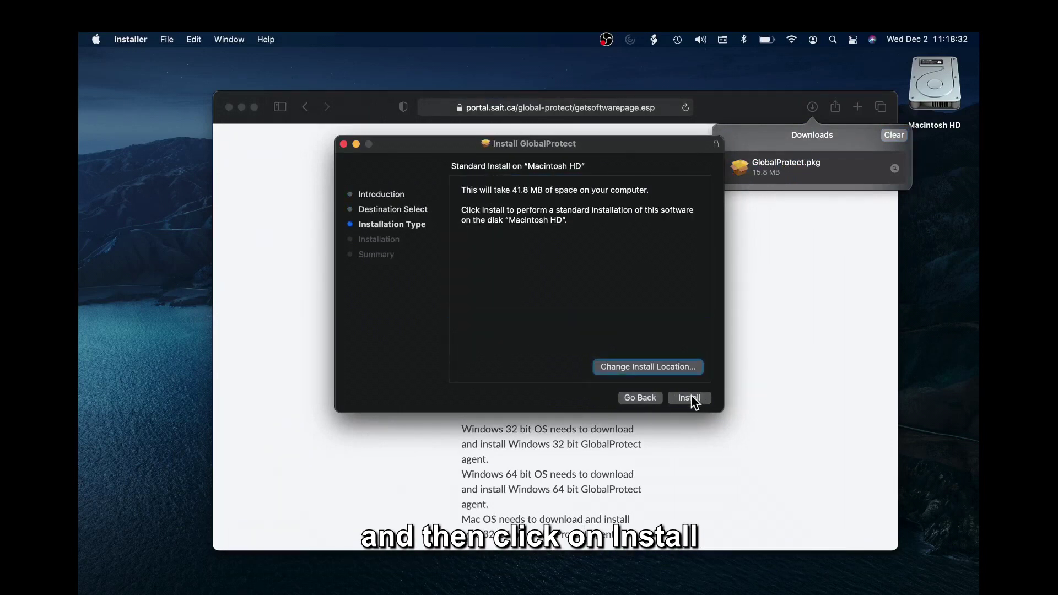
{"action": "left_click", "coordinate": [692, 398]}
{"action": "type", "text": "*******"}
{"action": "key", "text": "Return"}
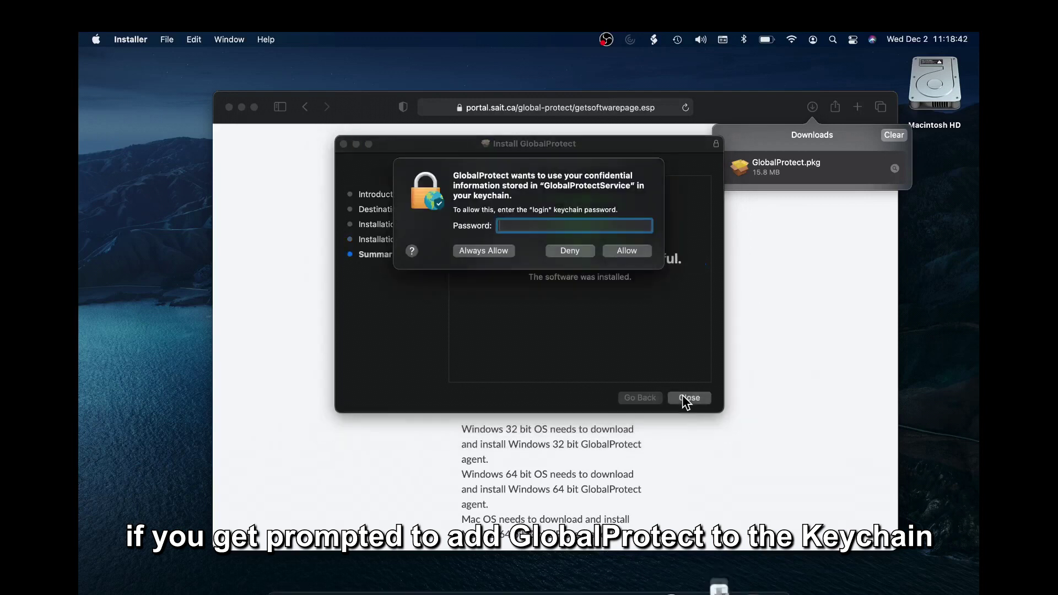
{"action": "type", "text": "********"}
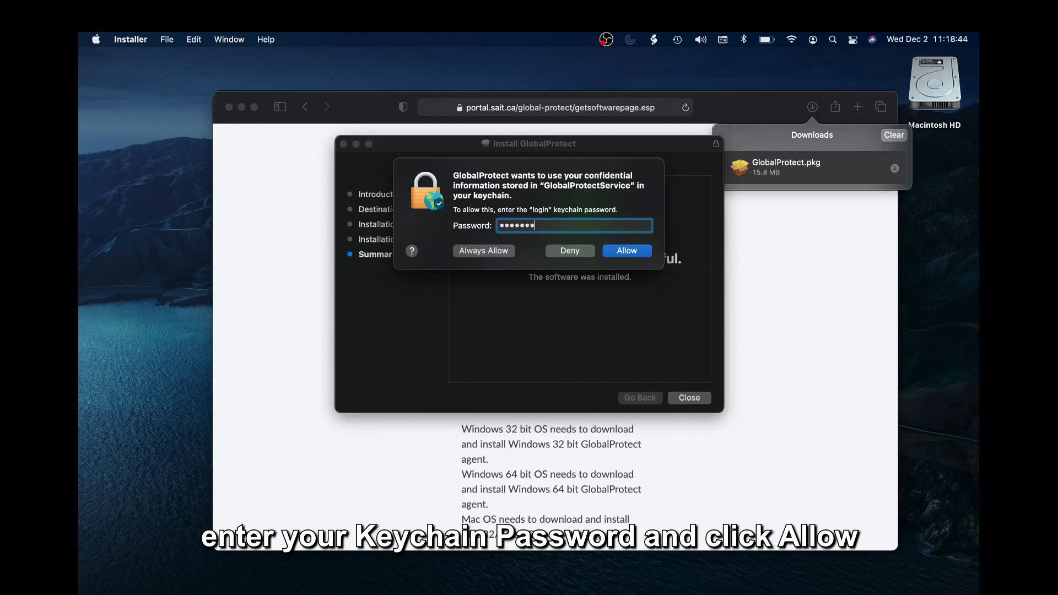
{"action": "key", "text": "Return"}
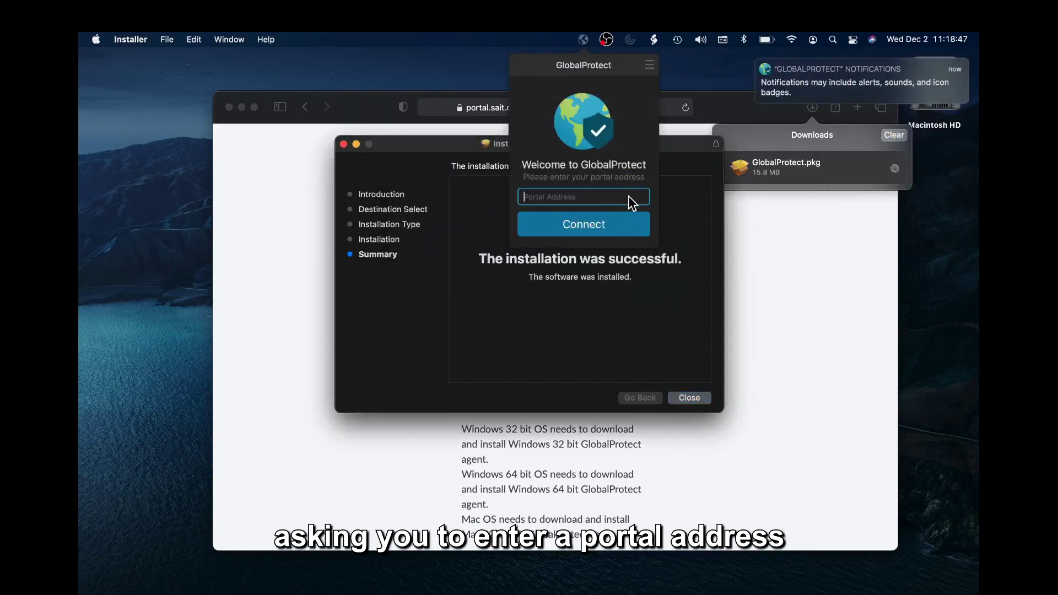
Enter portal.sait.ca as the portal address and sign in with the SAIT username and password.
{"action": "type", "text": "portal.sait"}
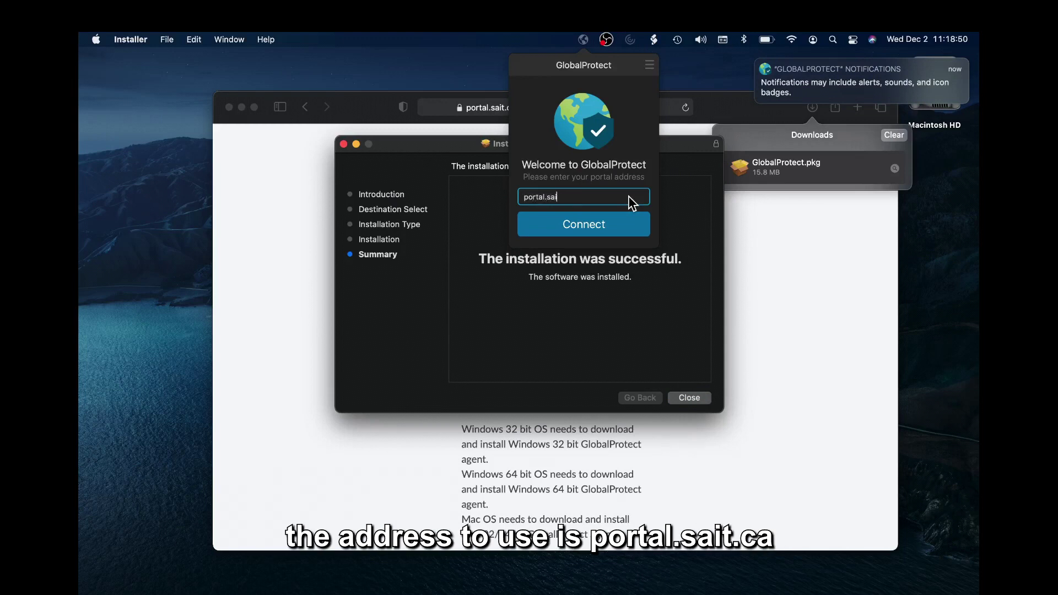
{"action": "type", "text": ".ca"}
{"action": "key", "text": "Return"}
{"action": "type", "text": "acdm\\123456"}
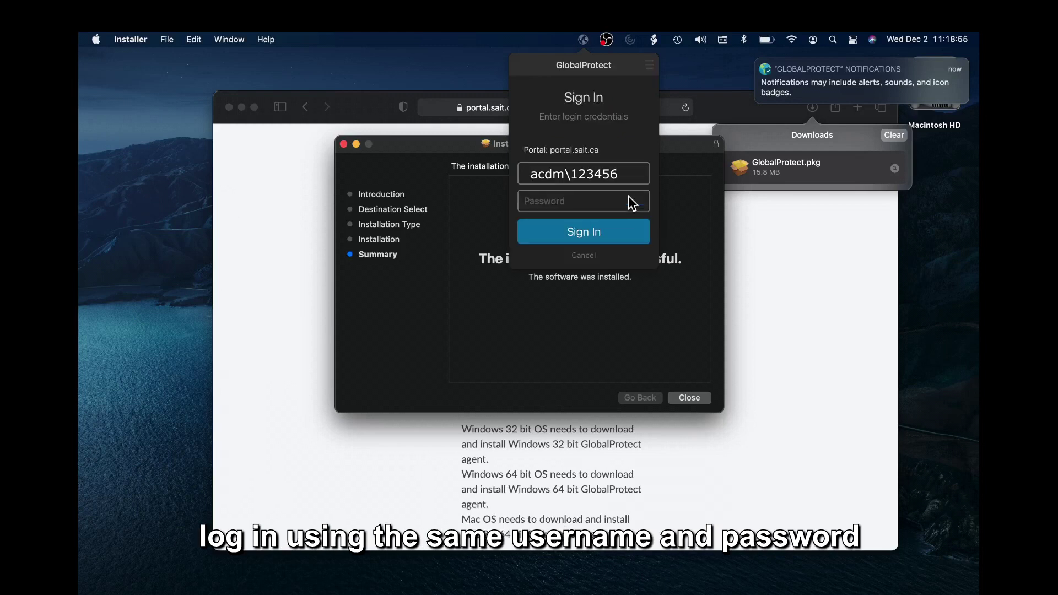
{"action": "left_click", "coordinate": [632, 202]}
{"action": "type", "text": "••••••••••"}
{"action": "key", "text": "Return"}
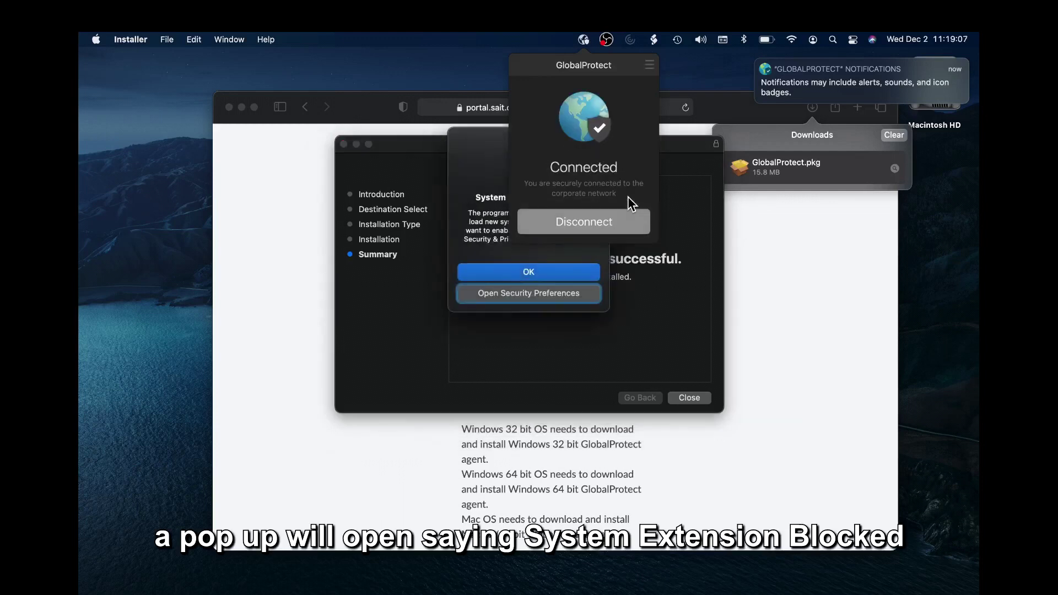
Unlock Security & Privacy with the Mac password, then allow GlobalProtect's system software and network filtering.
{"action": "left_click", "coordinate": [475, 176]}
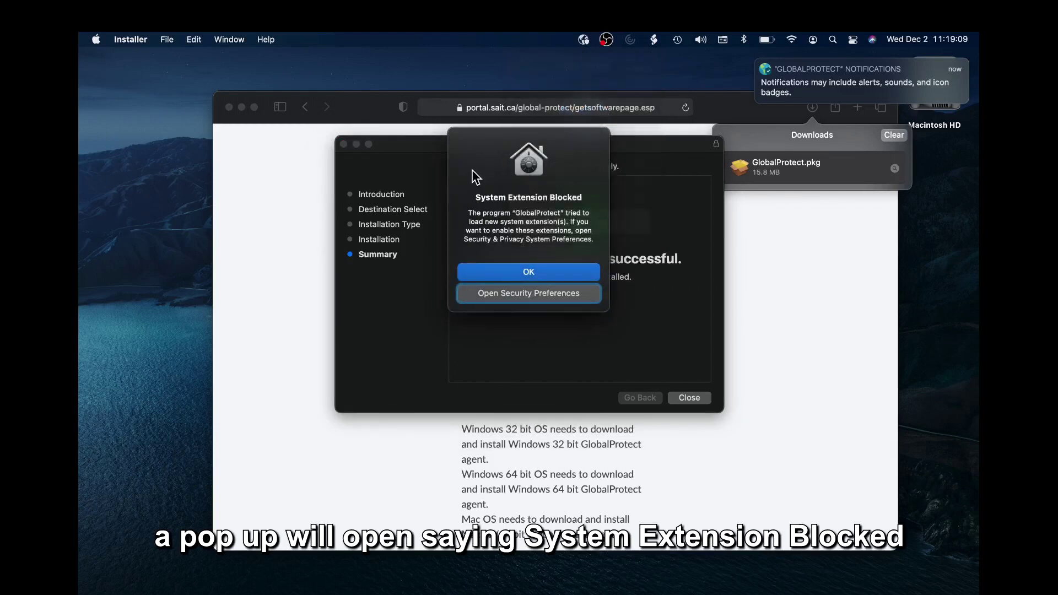
{"action": "left_click", "coordinate": [492, 295]}
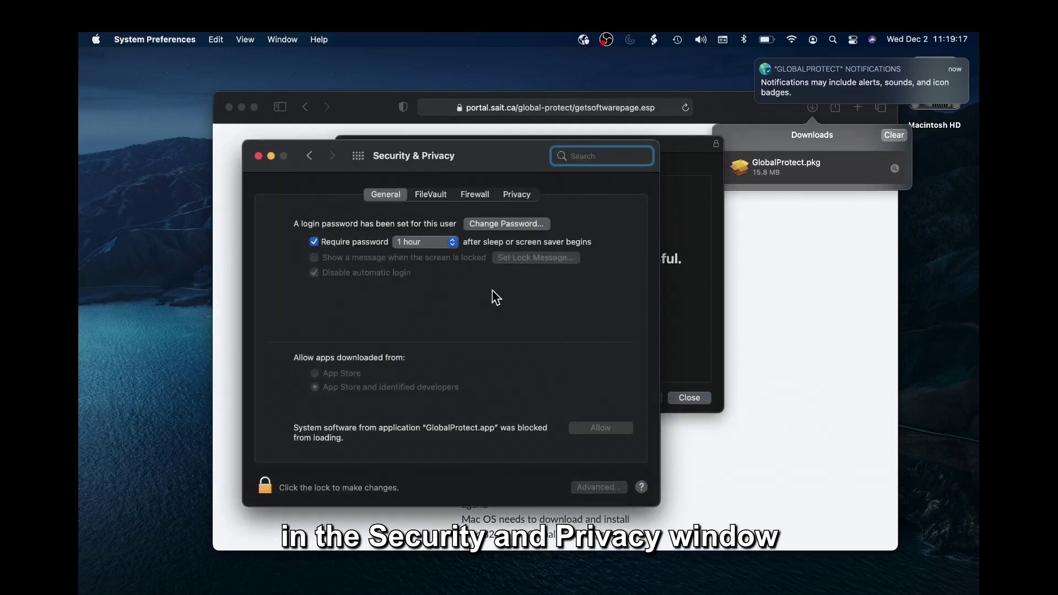
{"action": "left_click", "coordinate": [267, 483]}
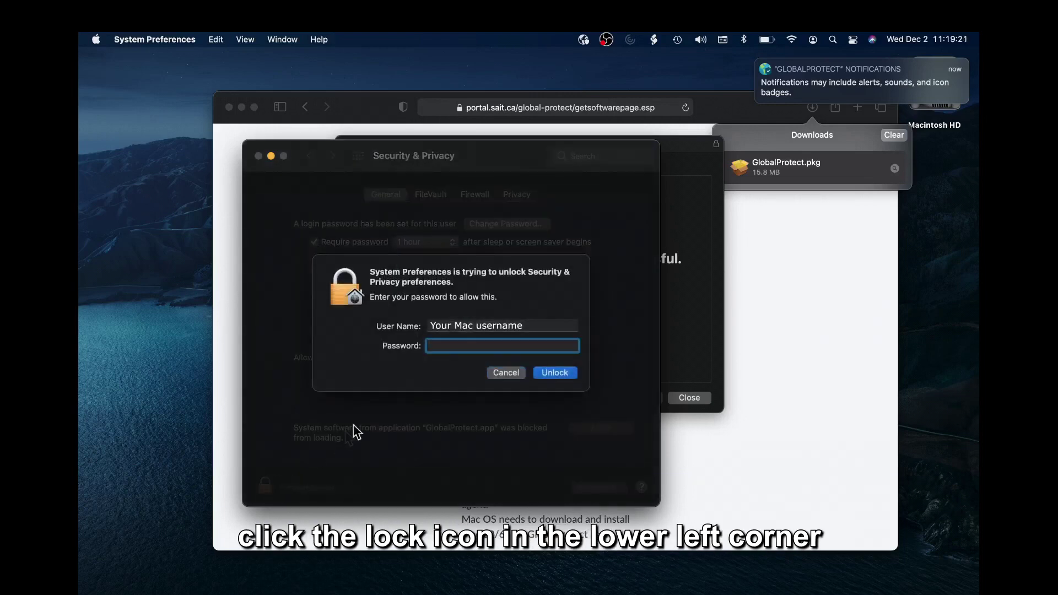
{"action": "type", "text": "••••"}
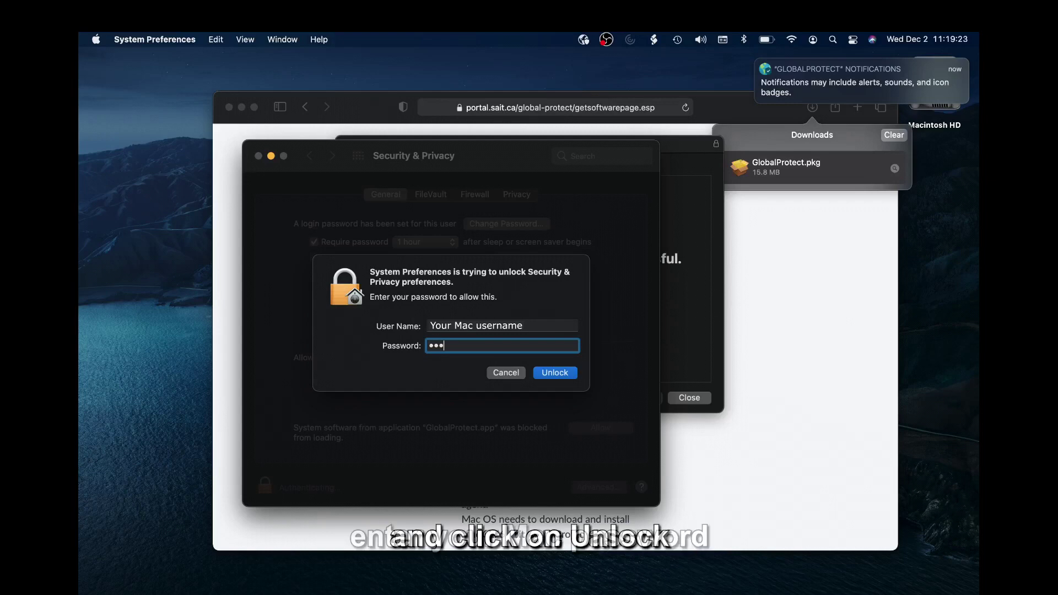
{"action": "type", "text": "•••"}
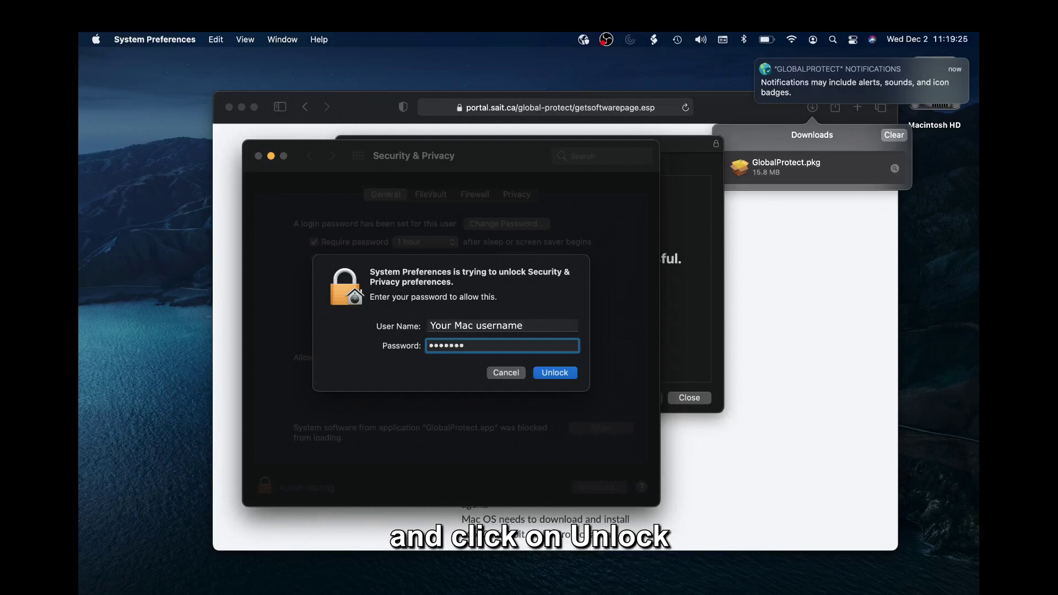
{"action": "key", "text": "Return"}
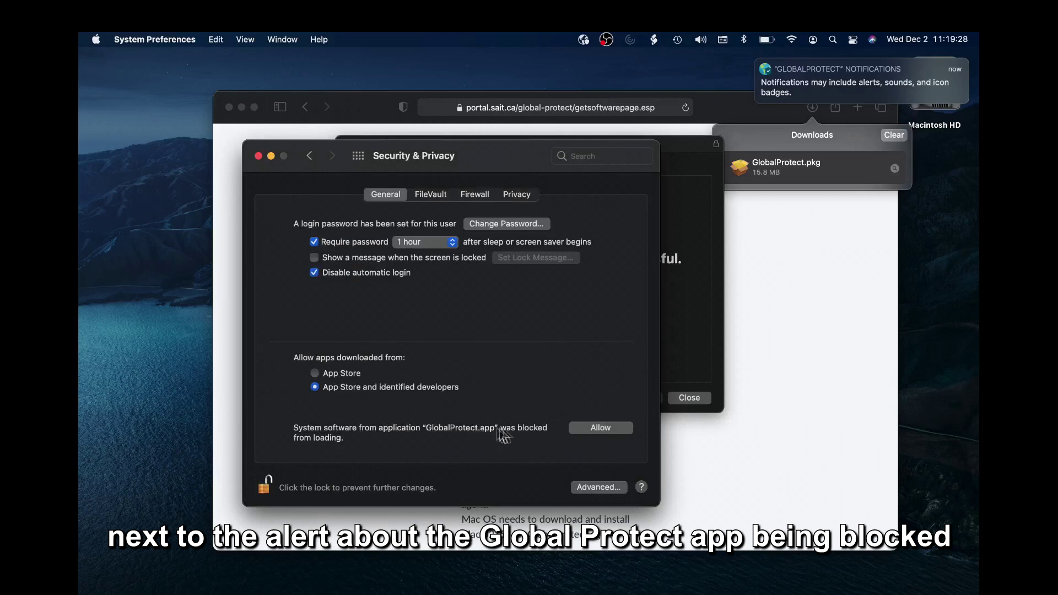
{"action": "left_click", "coordinate": [588, 429]}
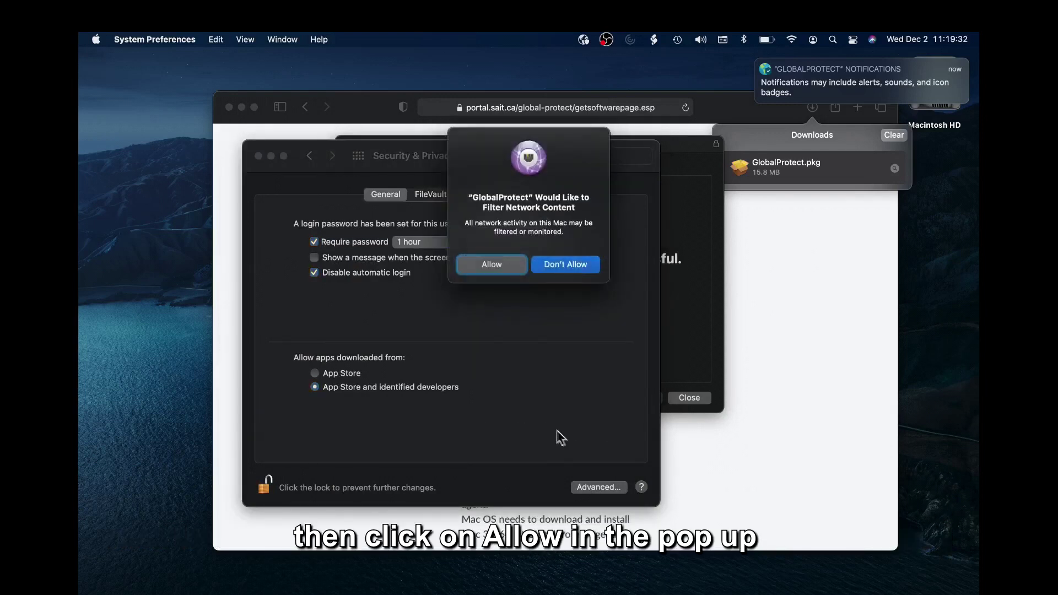
{"action": "left_click", "coordinate": [492, 264]}
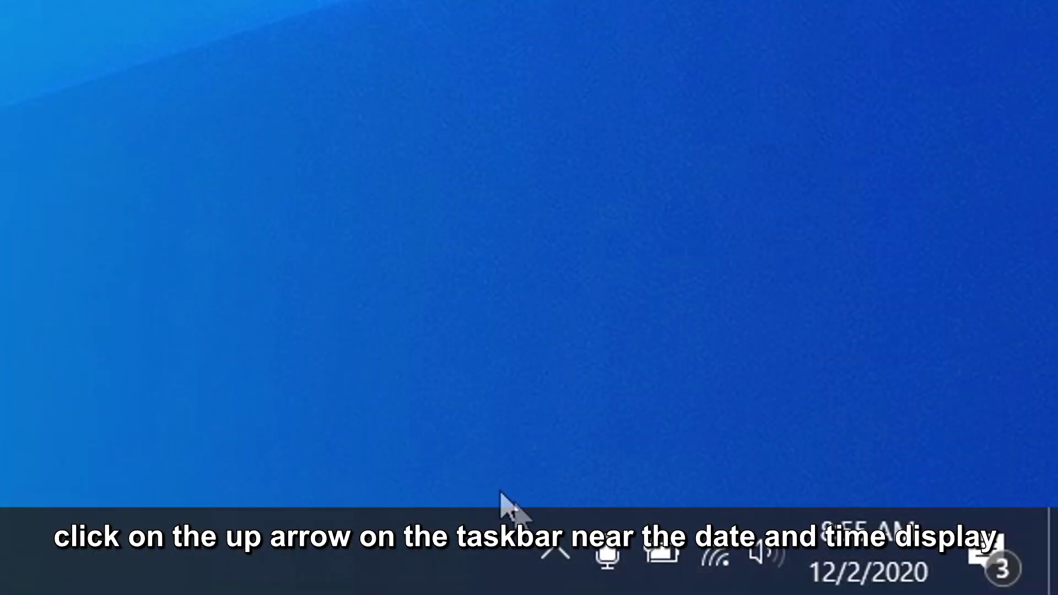
Open GlobalProtect from the Windows tray's hidden icons and connect the VPN.
{"action": "left_click", "coordinate": [555, 551]}
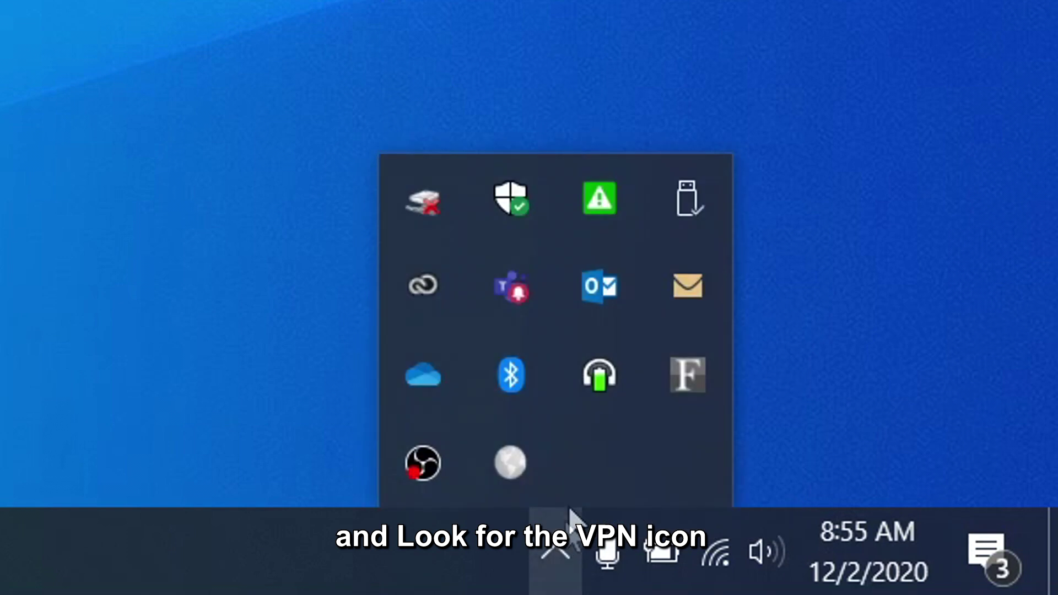
{"action": "mouse_move", "coordinate": [528, 474]}
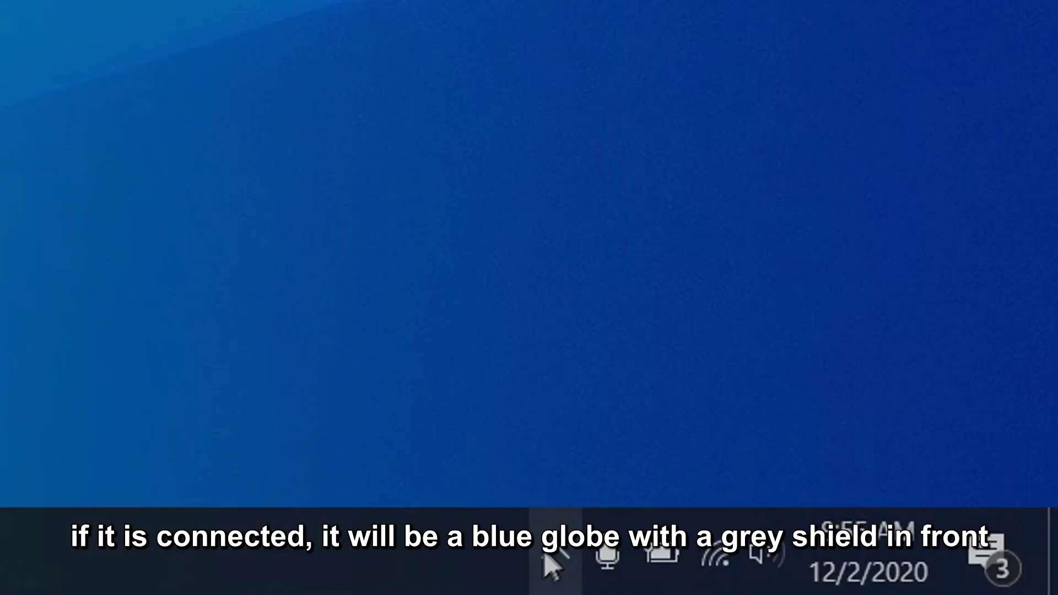
{"action": "left_click", "coordinate": [553, 558]}
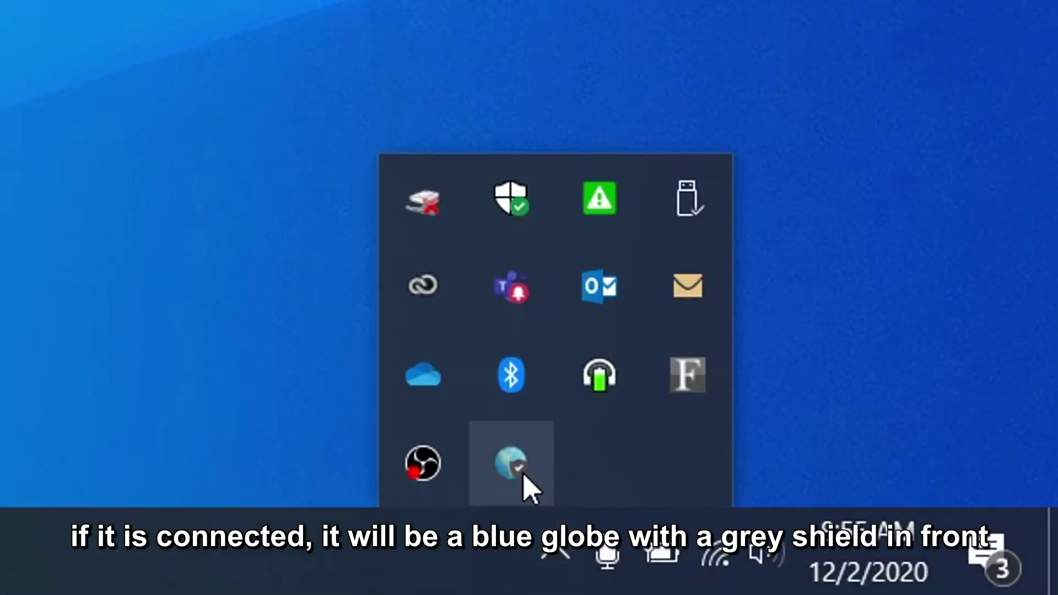
{"action": "mouse_move", "coordinate": [526, 486]}
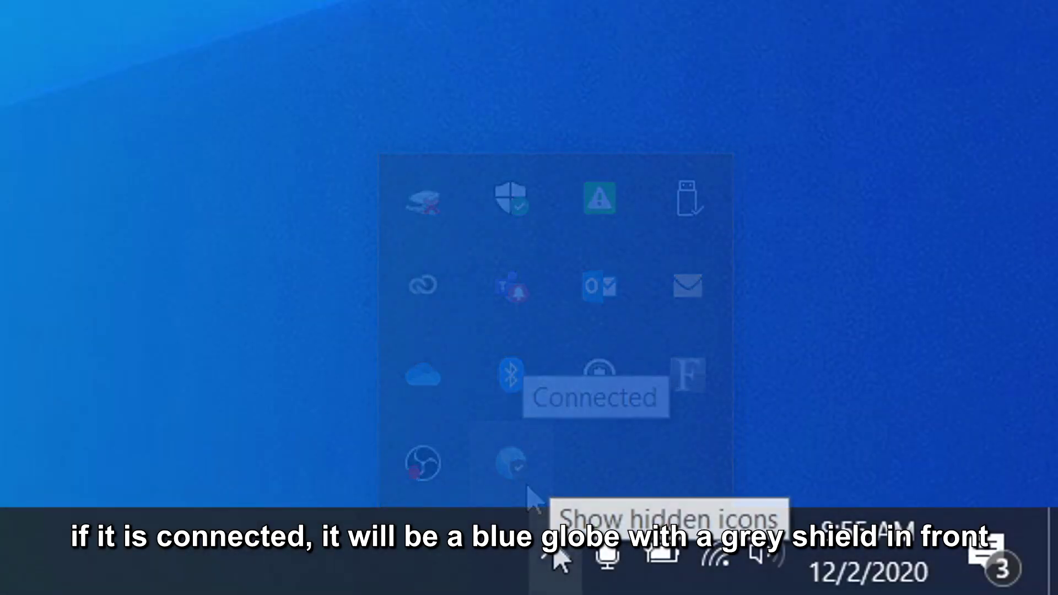
{"action": "left_click", "coordinate": [553, 557]}
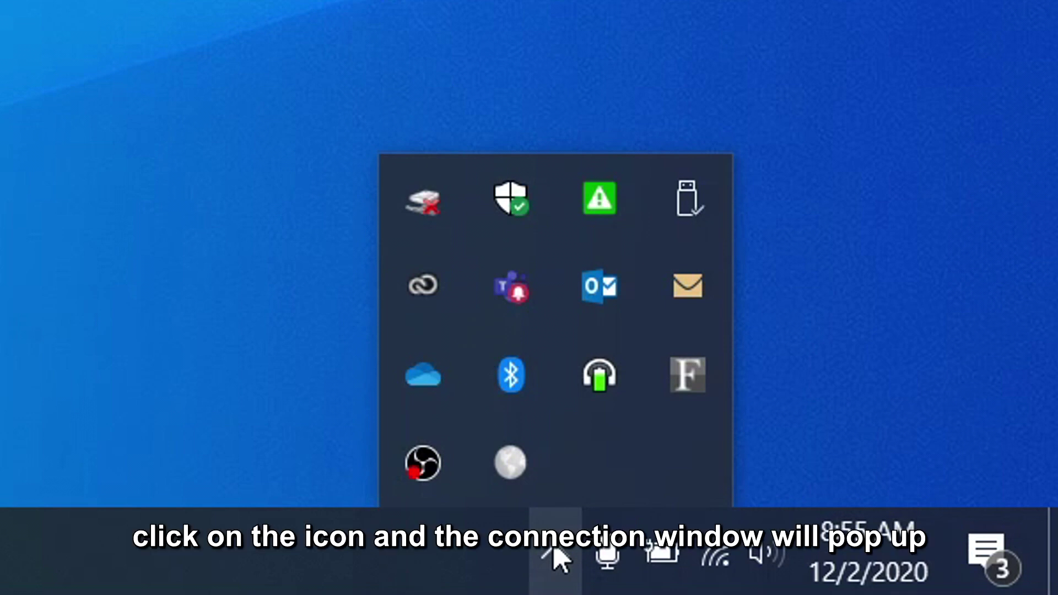
{"action": "left_click", "coordinate": [510, 467]}
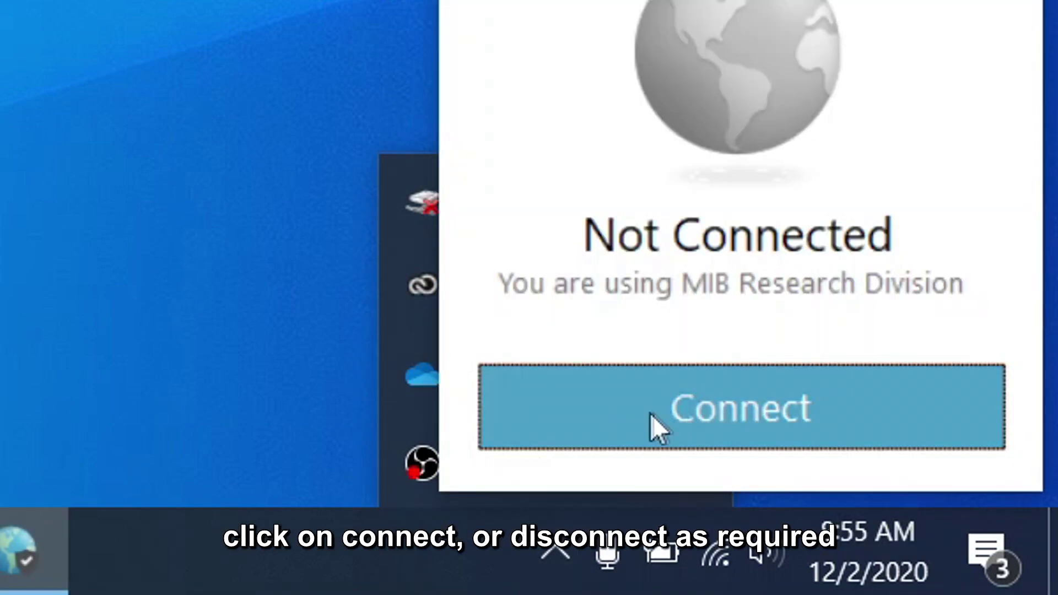
{"action": "left_click", "coordinate": [668, 413]}
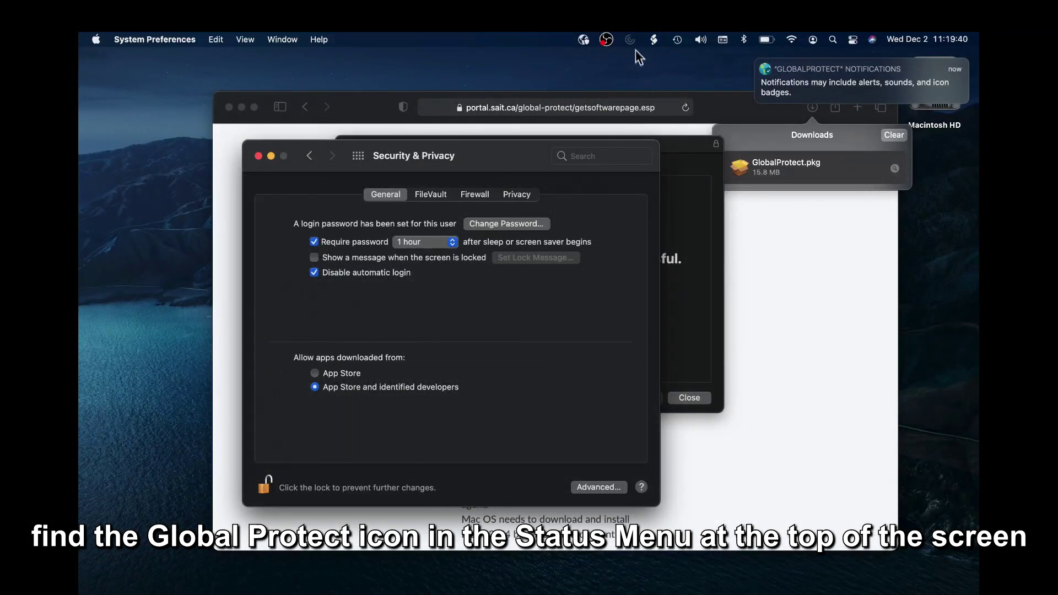
Open the GlobalProtect menu-bar panel on the Mac to check the Connected status.
{"action": "left_click", "coordinate": [582, 39]}
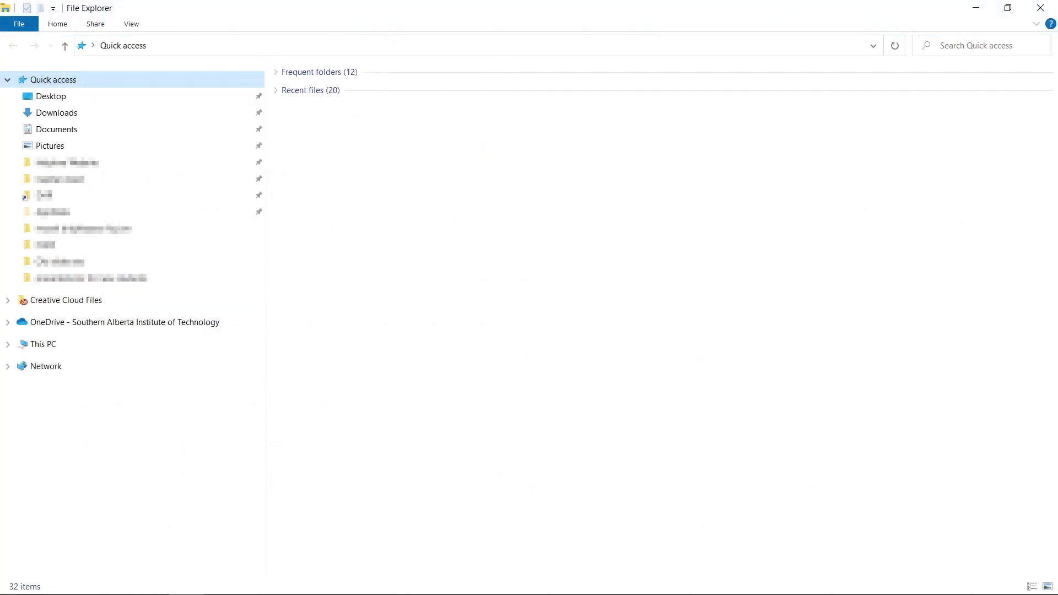
Start mapping a network drive from This PC and choose drive letter O:.
{"action": "right_click", "coordinate": [57, 349]}
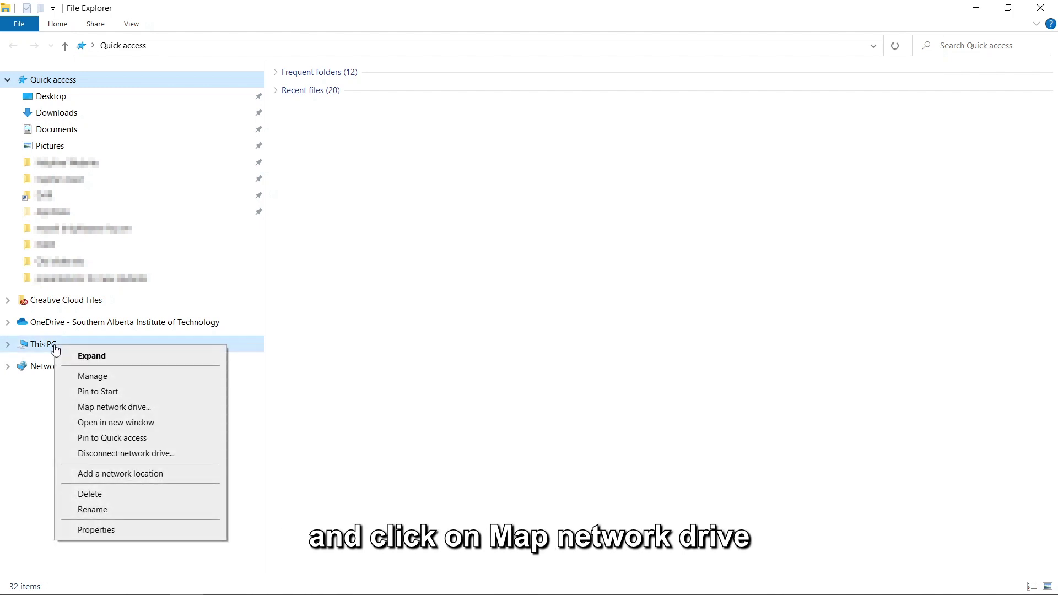
{"action": "left_click", "coordinate": [122, 408]}
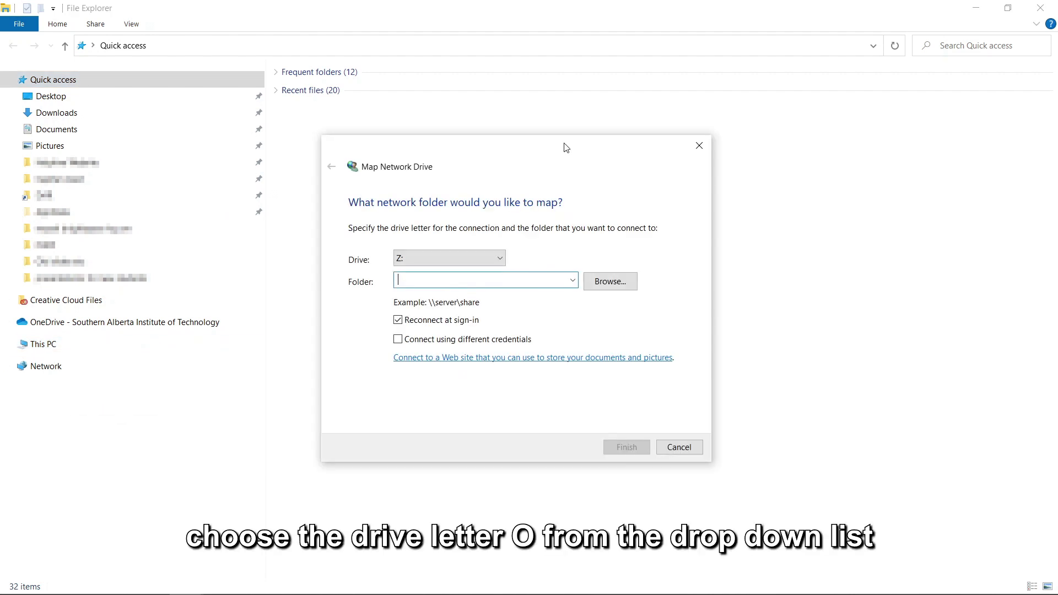
{"action": "left_click", "coordinate": [500, 258]}
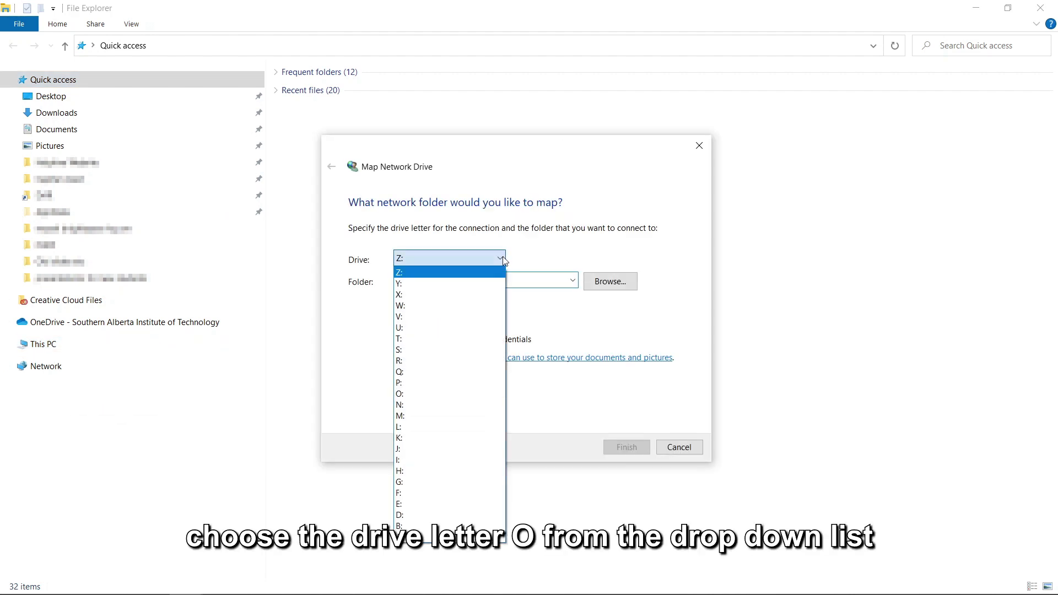
{"action": "left_click", "coordinate": [423, 394]}
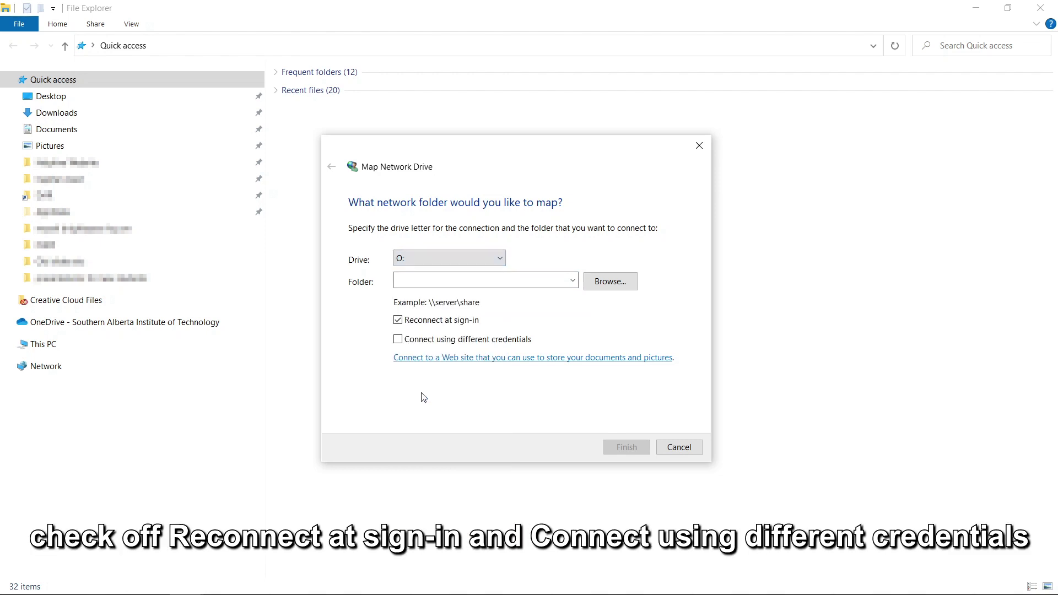
Point it at \\acdm.ds.sait.ca\rootdfs using different credentials and finish.
{"action": "left_click", "coordinate": [399, 340]}
{"action": "left_click", "coordinate": [433, 285]}
{"action": "type", "text": "\\\\acdm"}
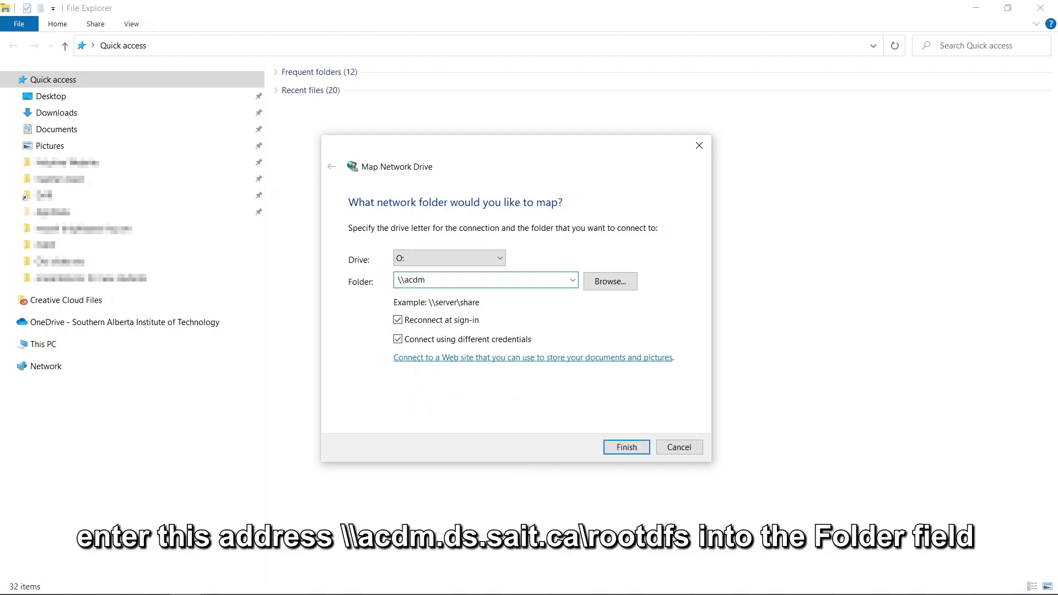
{"action": "type", "text": ".ds.sait.ca\\rootdfs"}
{"action": "left_click", "coordinate": [627, 447]}
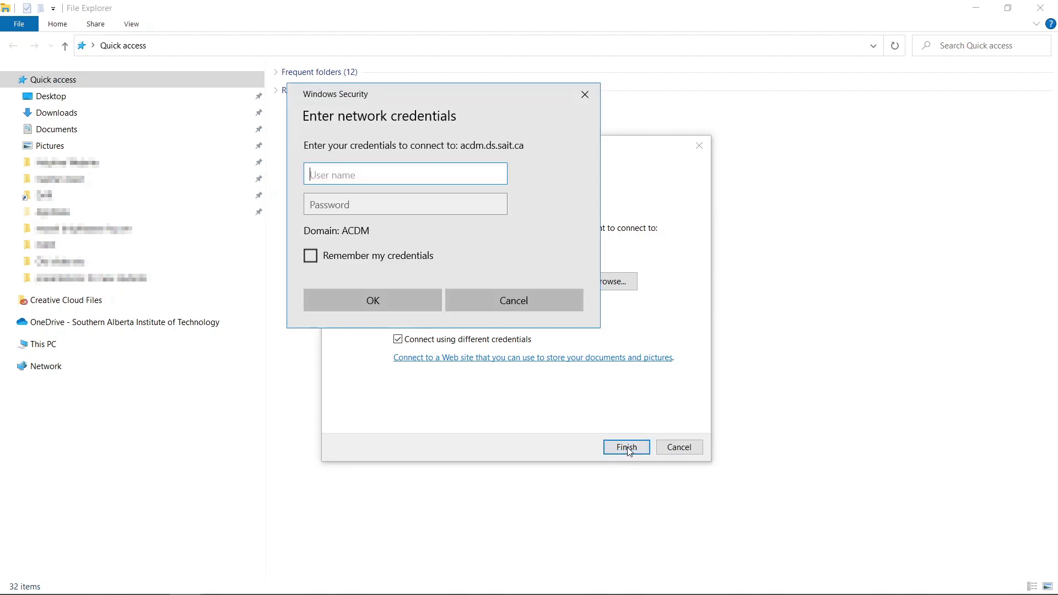
Submit the acdm user name and account password in Windows Security, with Remember my credentials ticked.
{"action": "left_click", "coordinate": [310, 257]}
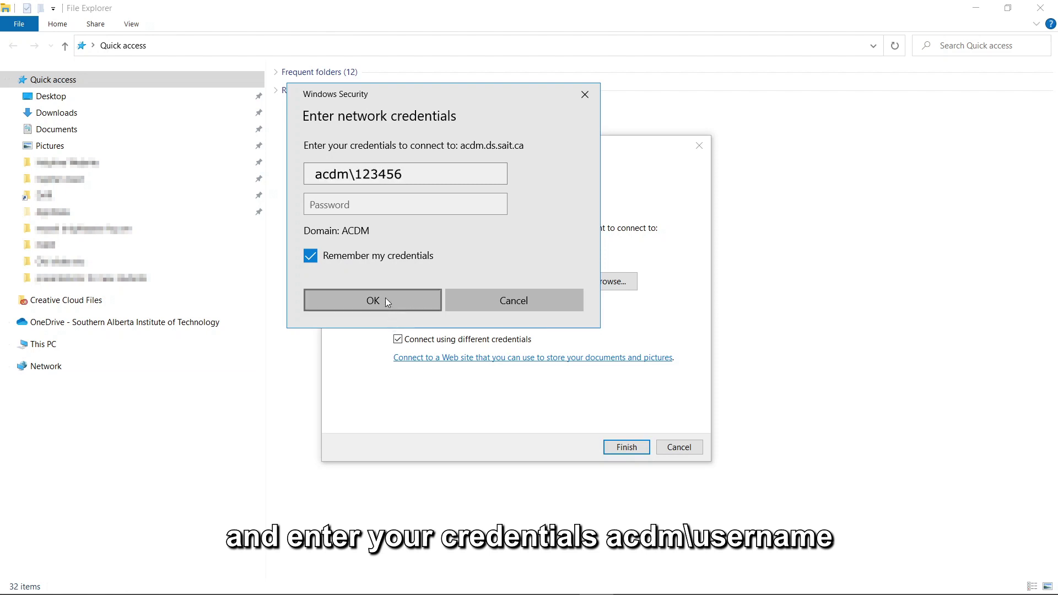
{"action": "left_click", "coordinate": [351, 165]}
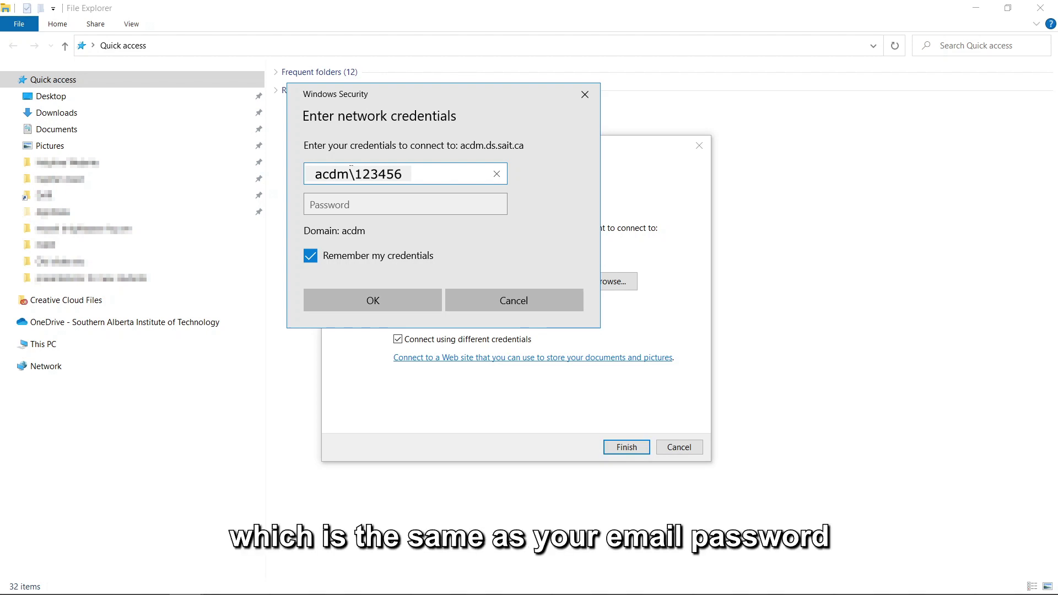
{"action": "key", "text": "Tab"}
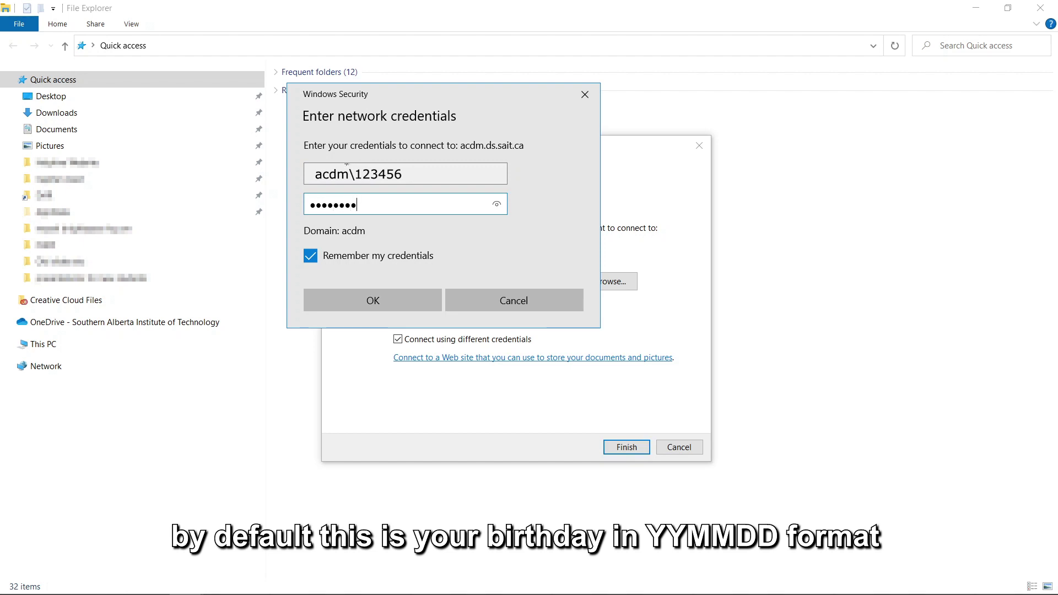
{"action": "left_click", "coordinate": [389, 300]}
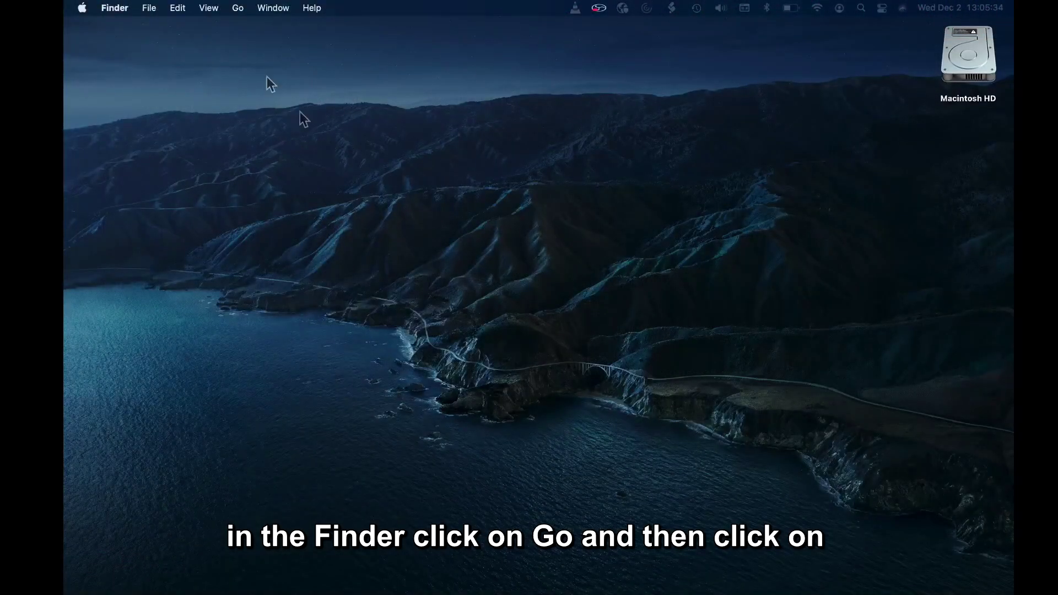
Enter smb://acdm.ds.sait.ca/rootdfs in Connect to Server, add it to Favorite Servers, and connect.
{"action": "left_click", "coordinate": [238, 9]}
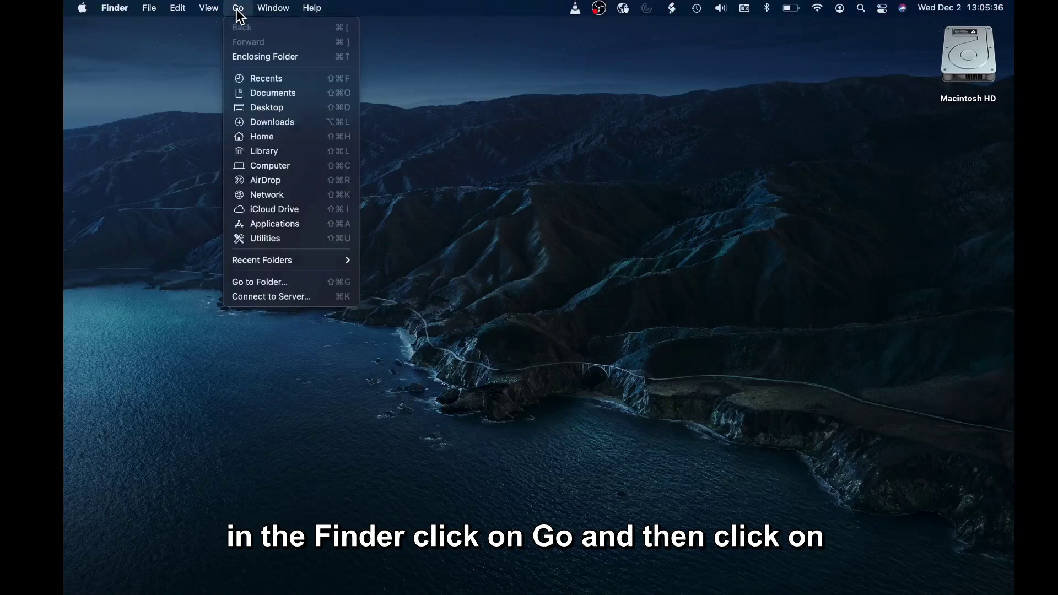
{"action": "left_click", "coordinate": [276, 297]}
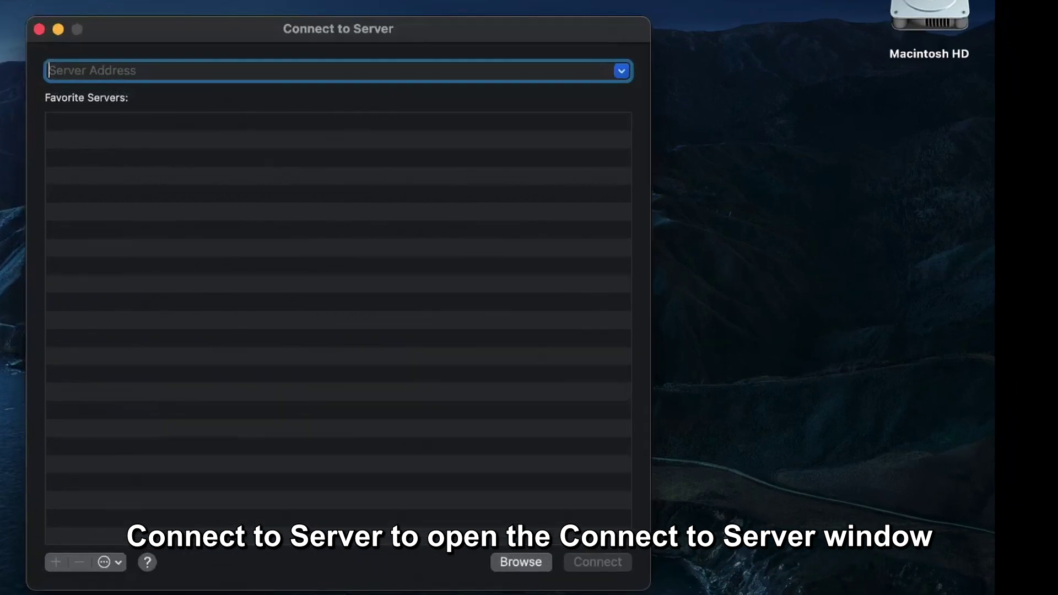
{"action": "type", "text": "smb://acdm.ds.sait.ca/rootdfs"}
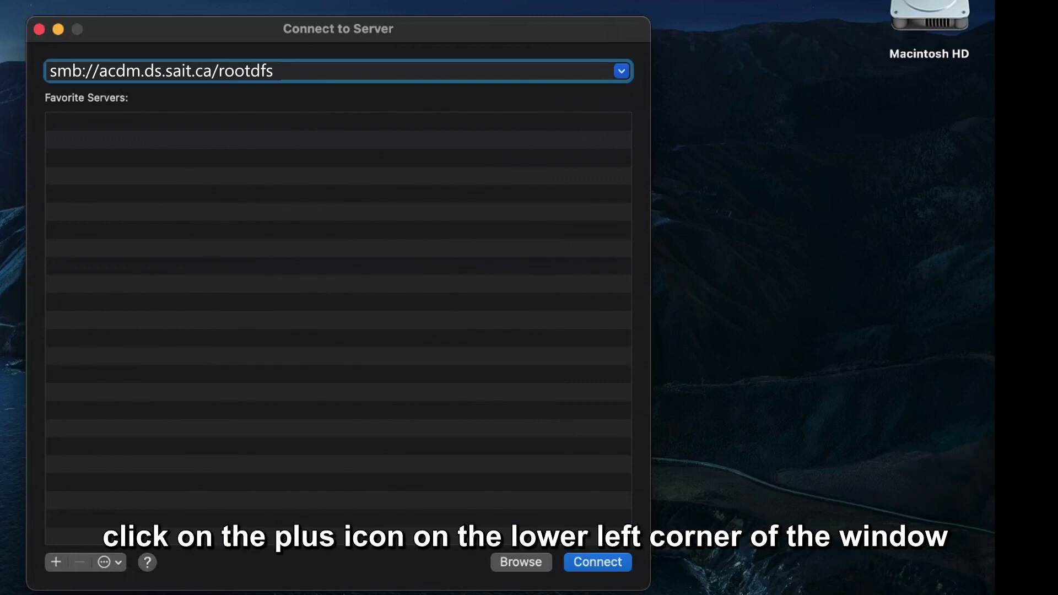
{"action": "left_click", "coordinate": [57, 562]}
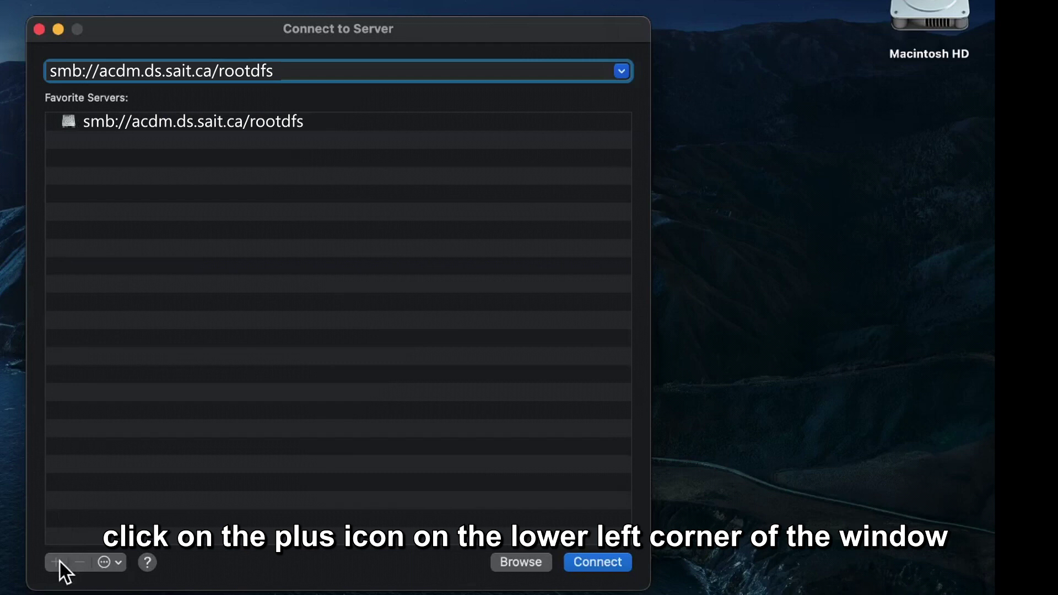
{"action": "left_click", "coordinate": [605, 561]}
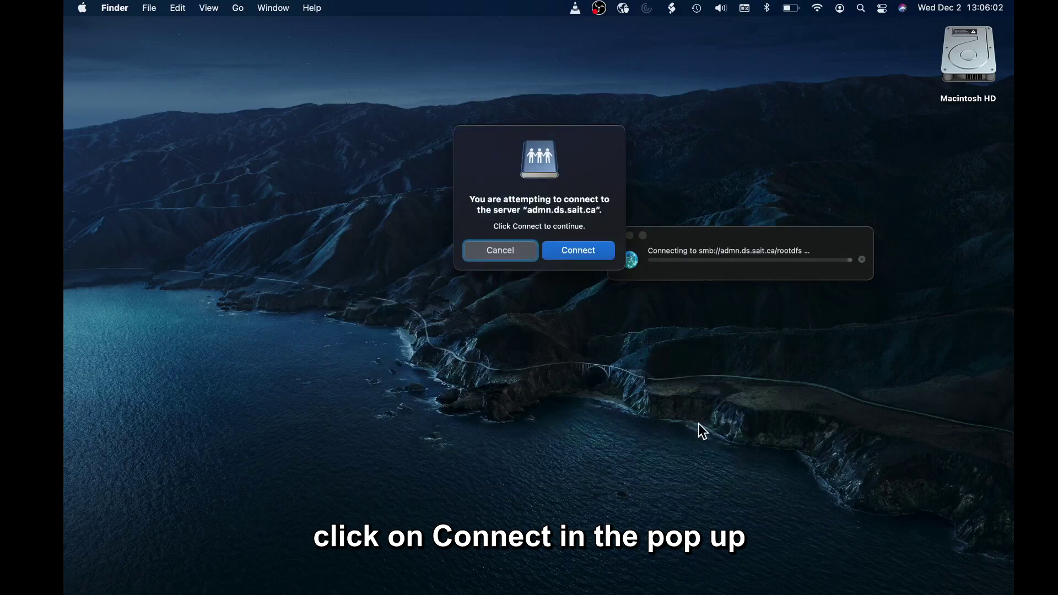
Confirm the connection, enter the account password, and tick Remember this password in my keychain.
{"action": "left_click", "coordinate": [574, 249]}
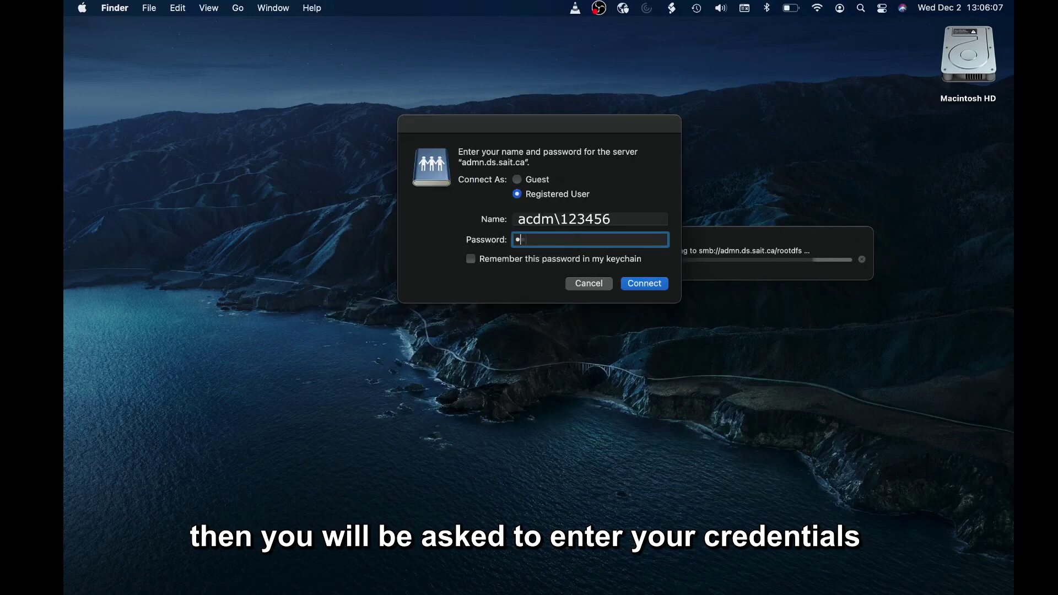
{"action": "type", "text": "•••"}
{"action": "type", "text": "••"}
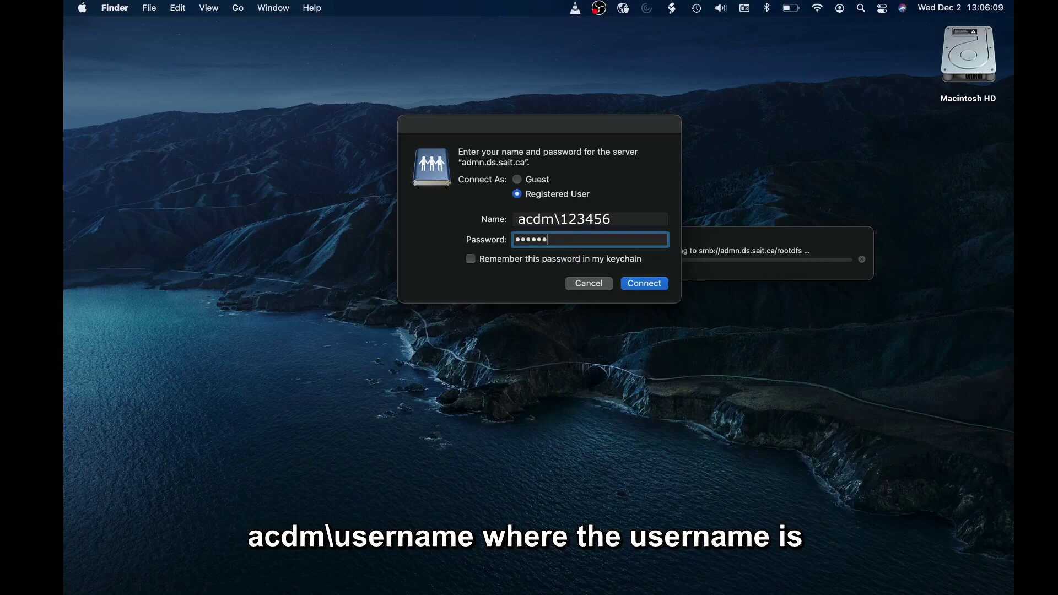
{"action": "type", "text": "••••"}
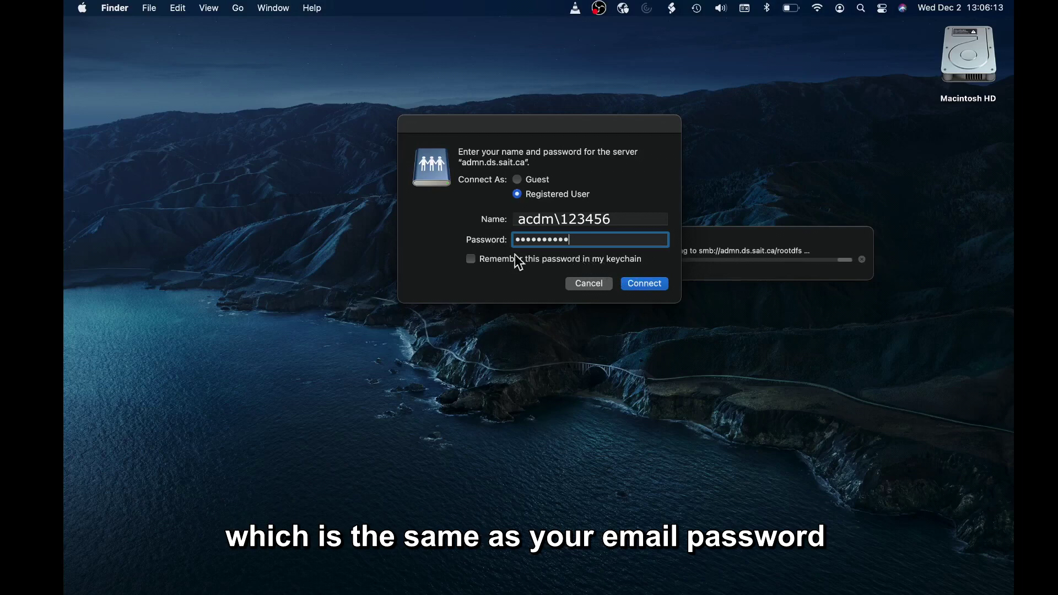
{"action": "left_click", "coordinate": [471, 259]}
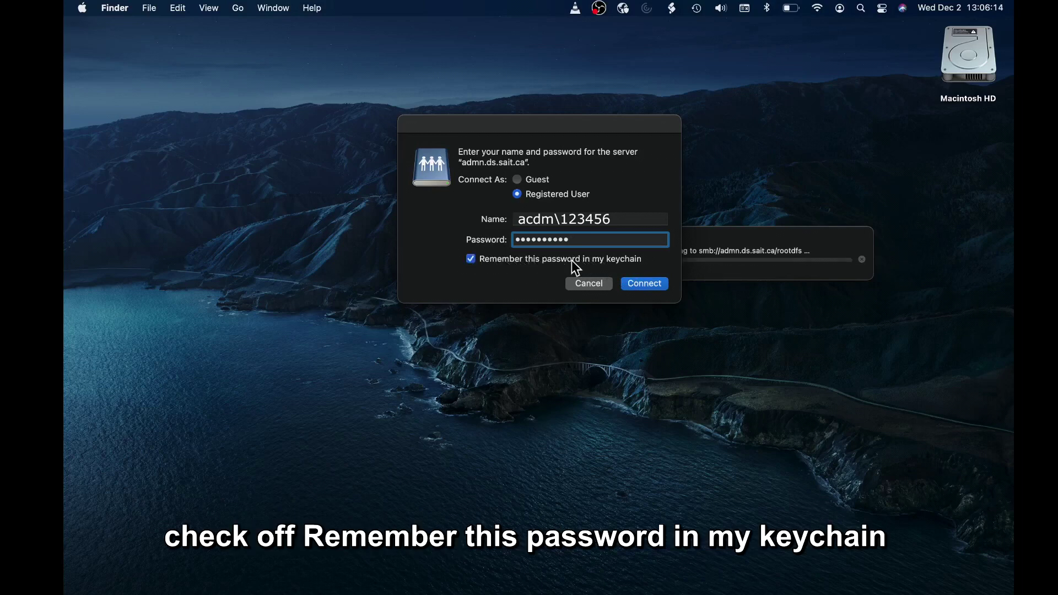